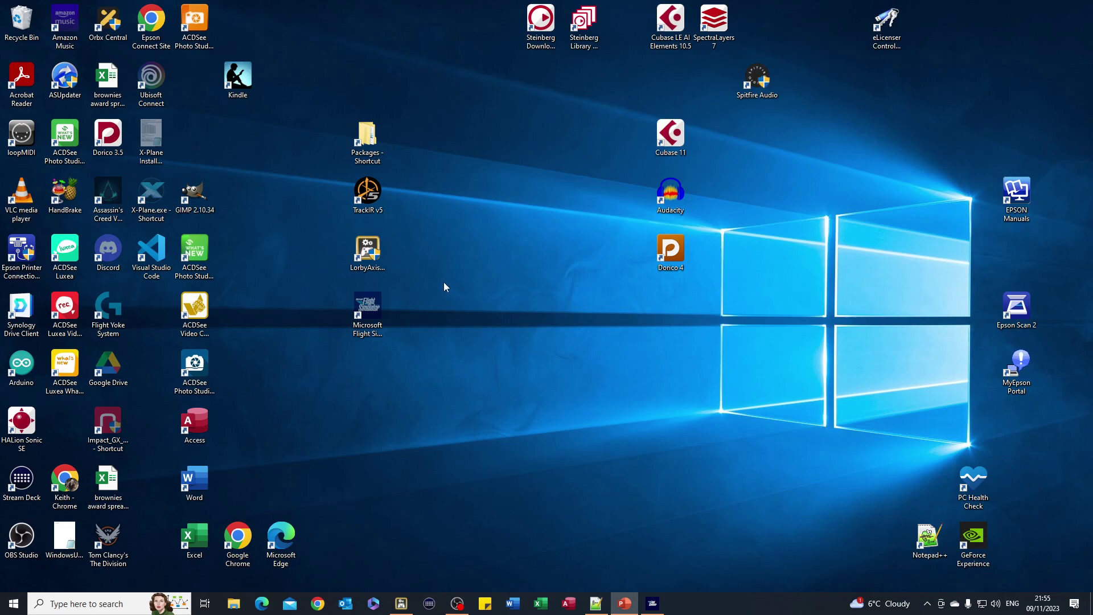
Confirm the LorbyAxisAndOhs_MSFS shortcut has 'Run this program as an administrator' enabled under Compatibility
right_click(365, 253)
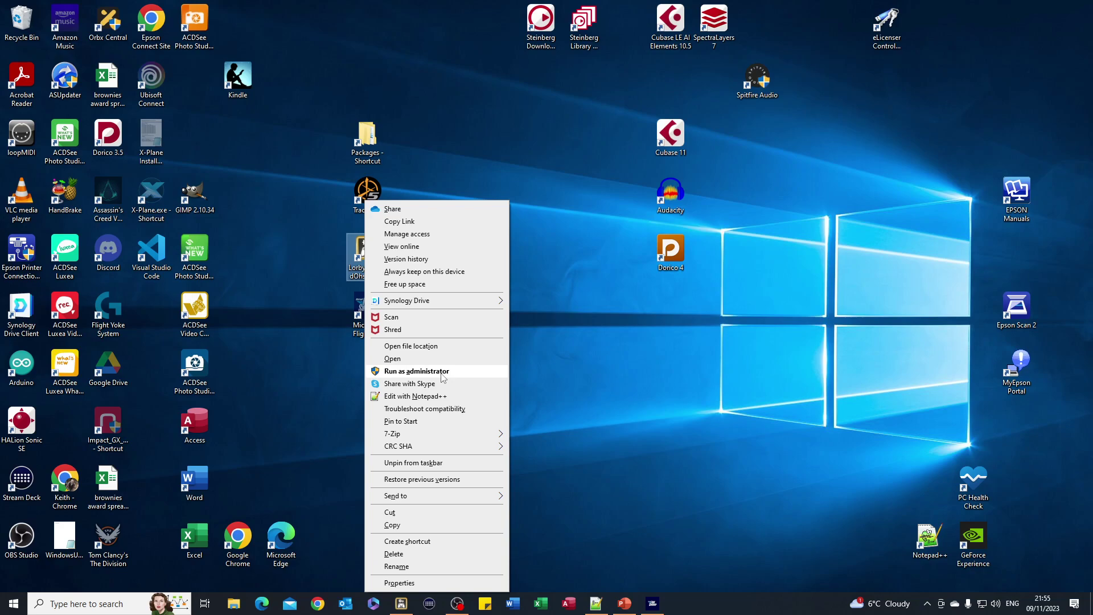
left_click(416, 583)
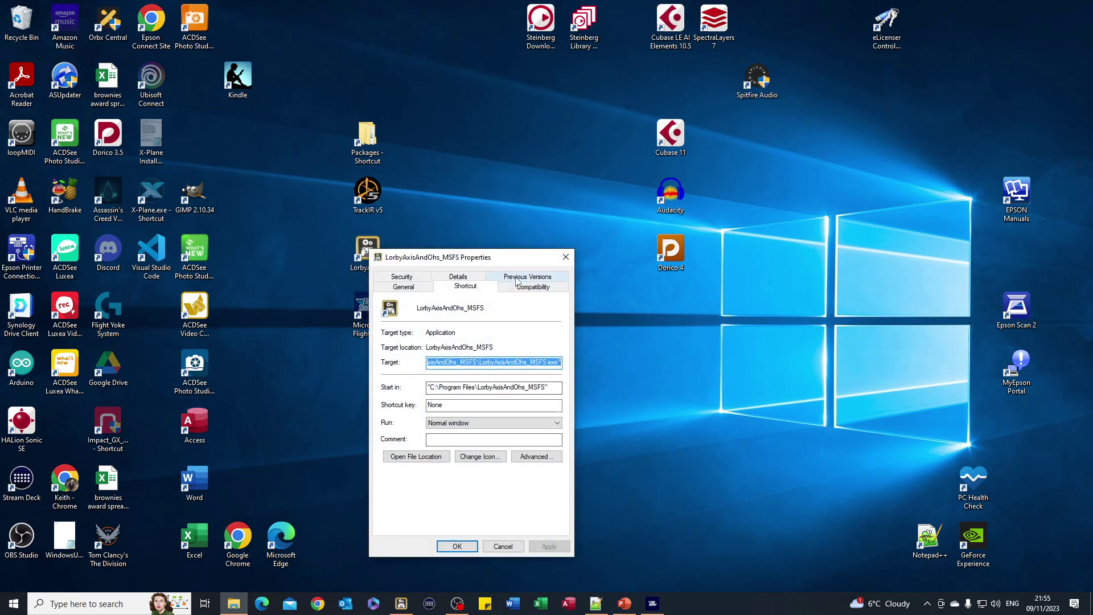
left_click(532, 288)
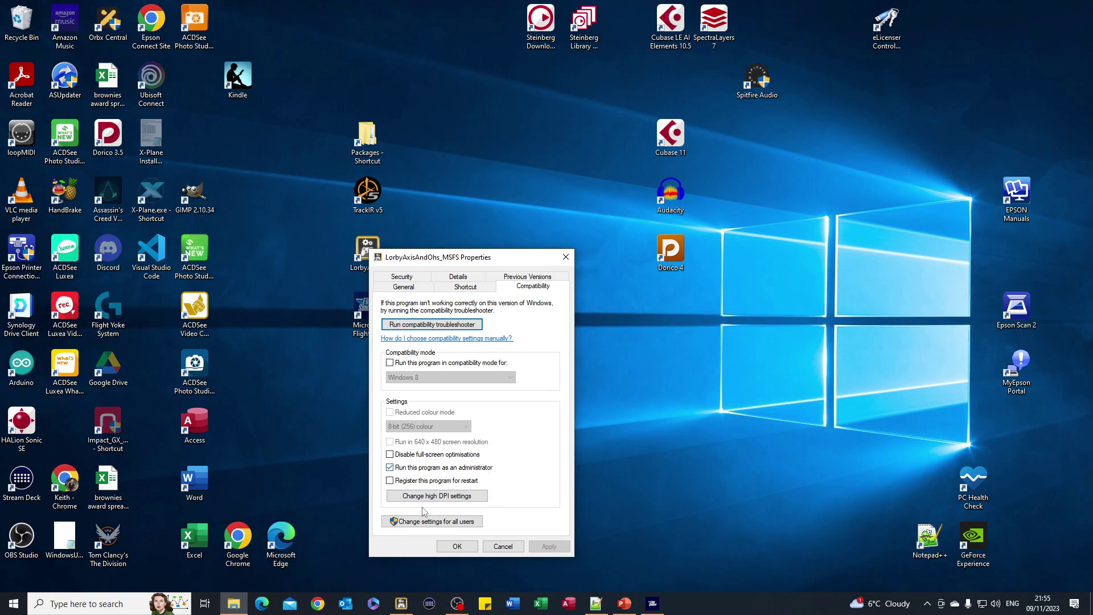
left_click(456, 548)
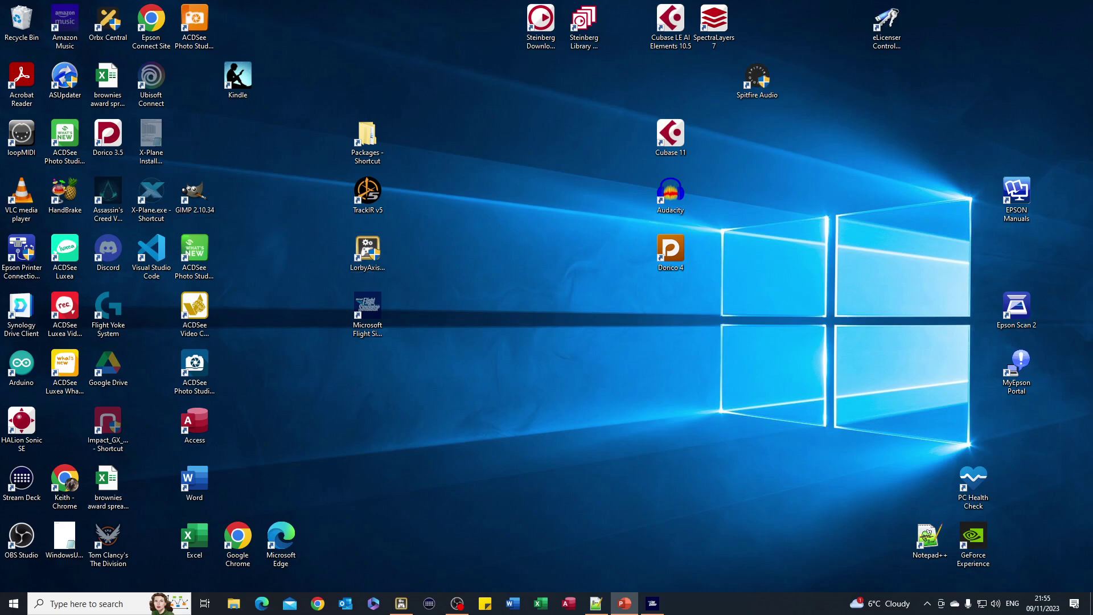
left_click_drag(893, 237, 233, 83)
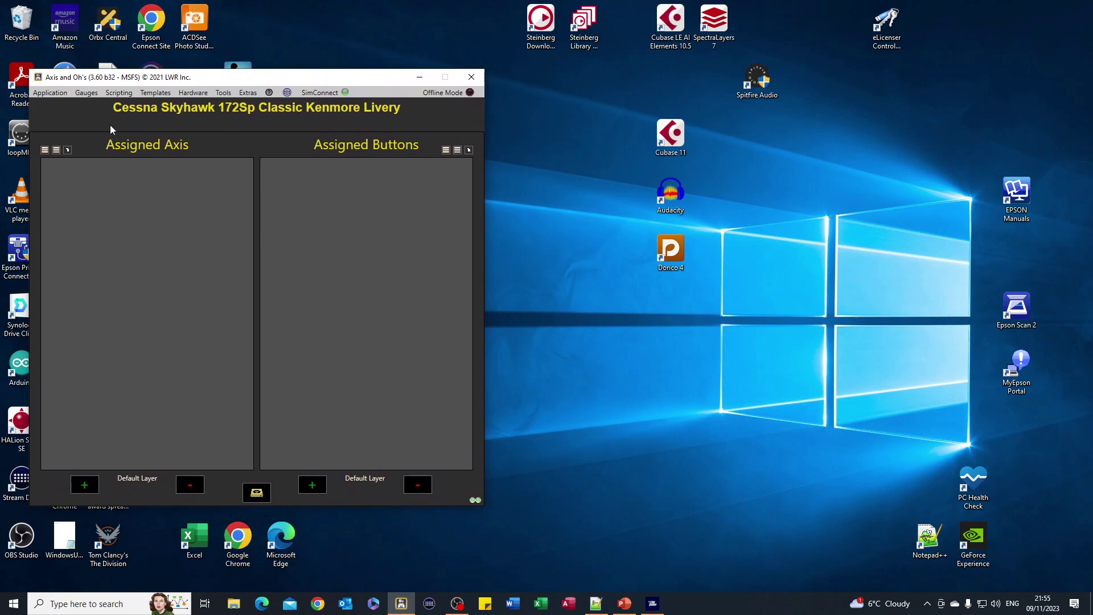
left_click(50, 92)
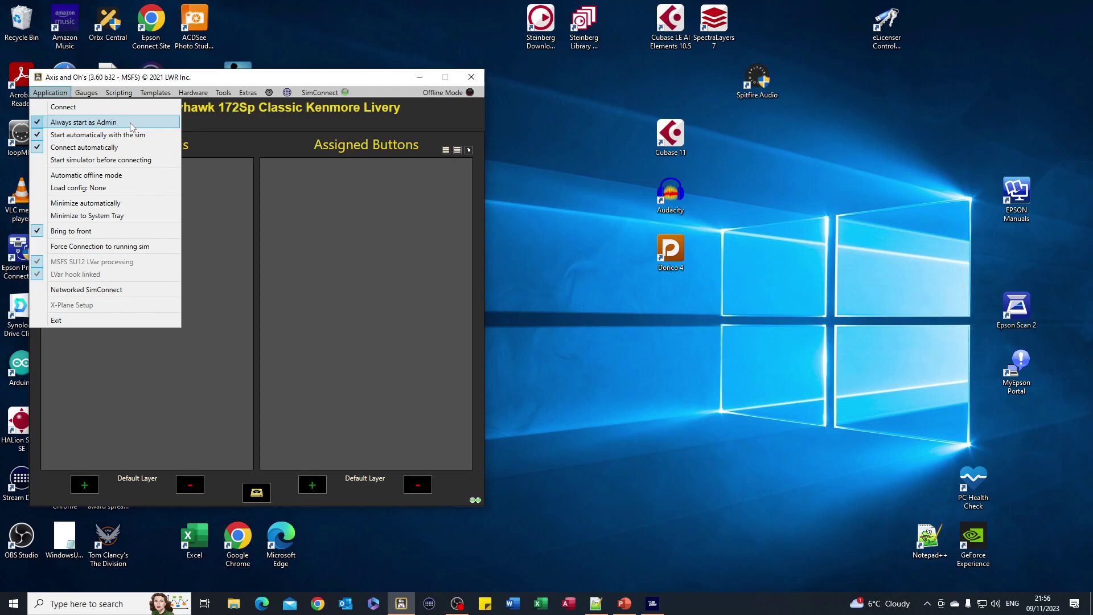
left_click(605, 246)
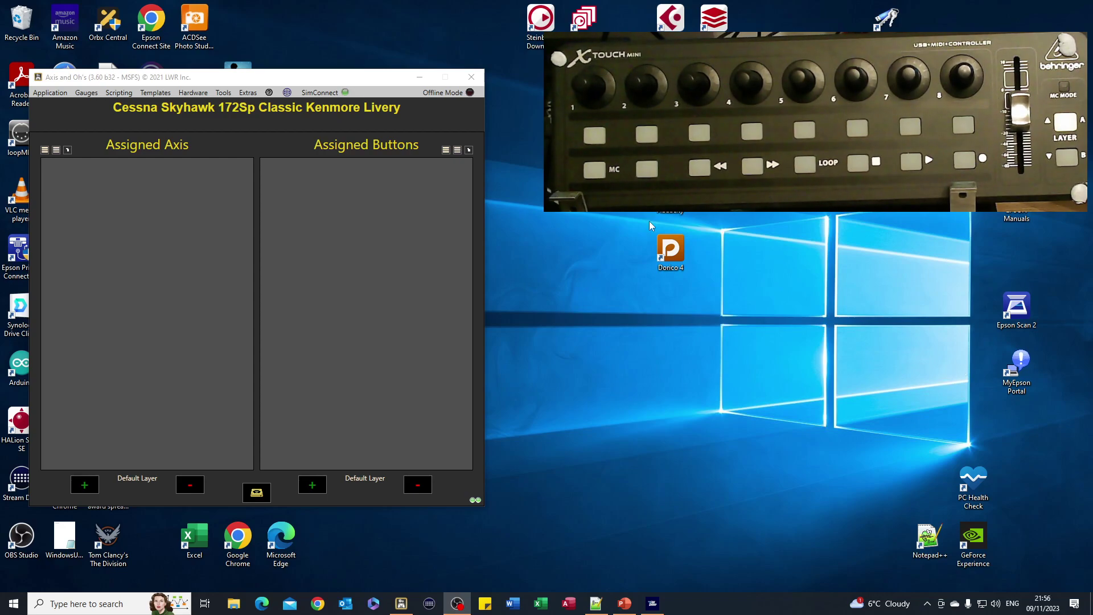
Open the Hardware menu to reach the MIDI device options
left_click(194, 93)
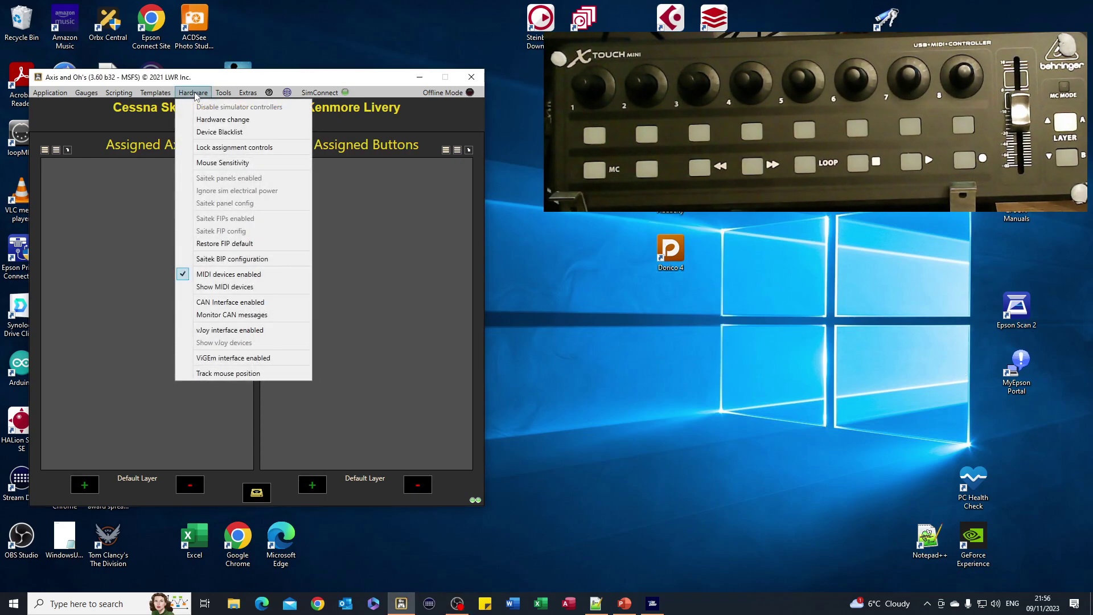
Show the connected MIDI devices list, with X-TOUCH MINI as input 2 and output 7
left_click(241, 290)
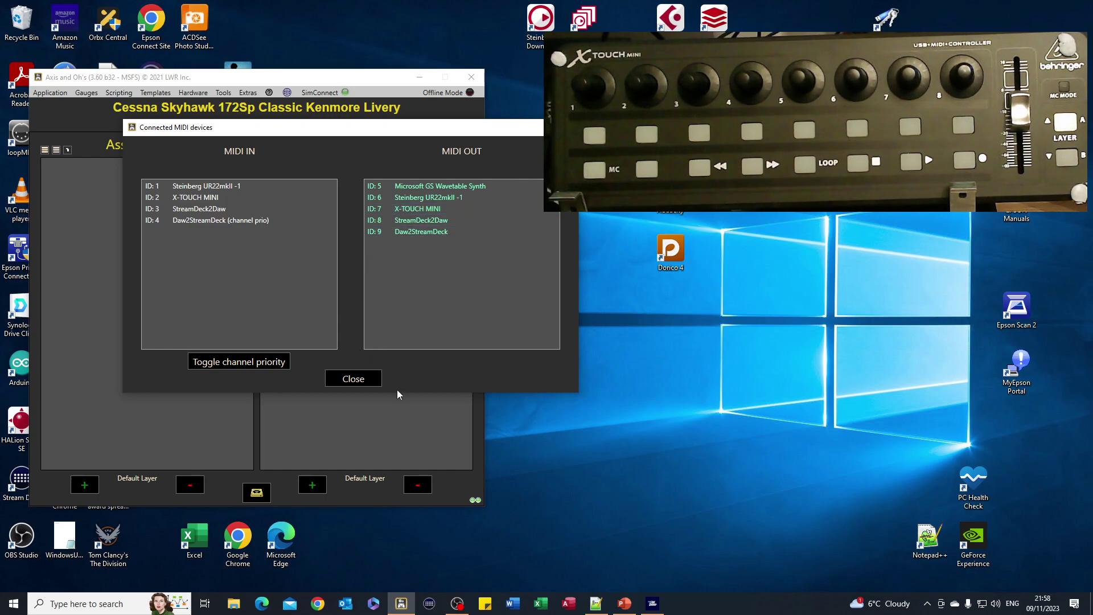
Close the MIDI list, make the simulator fullscreen, and position the Axis and Oh's window over it
left_click(360, 379)
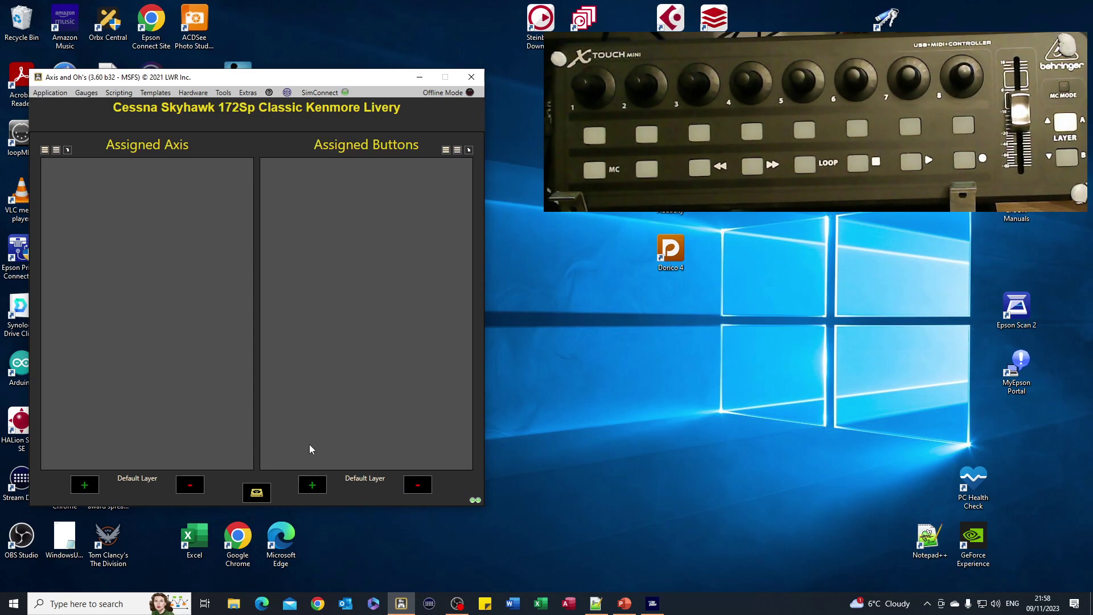
left_click(653, 604)
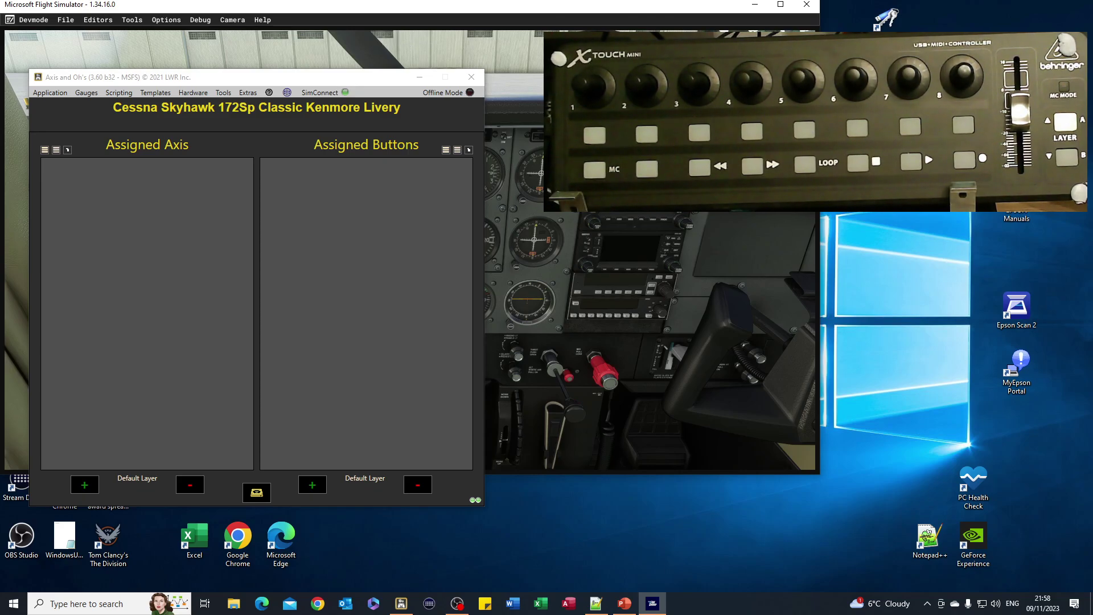
key("alt+Return")
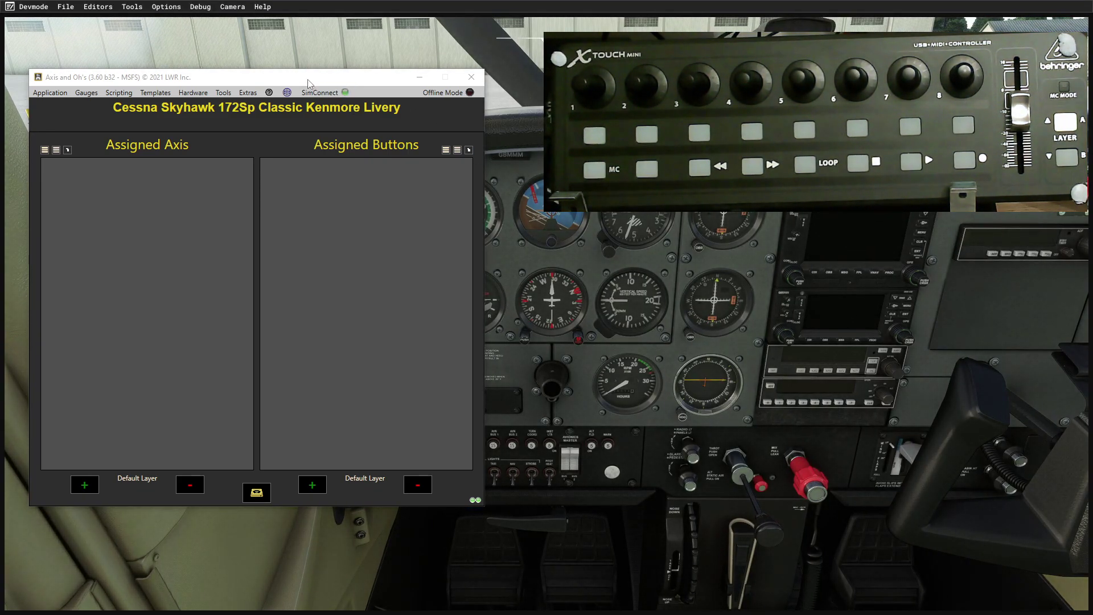
left_click_drag(300, 80, 255, 69)
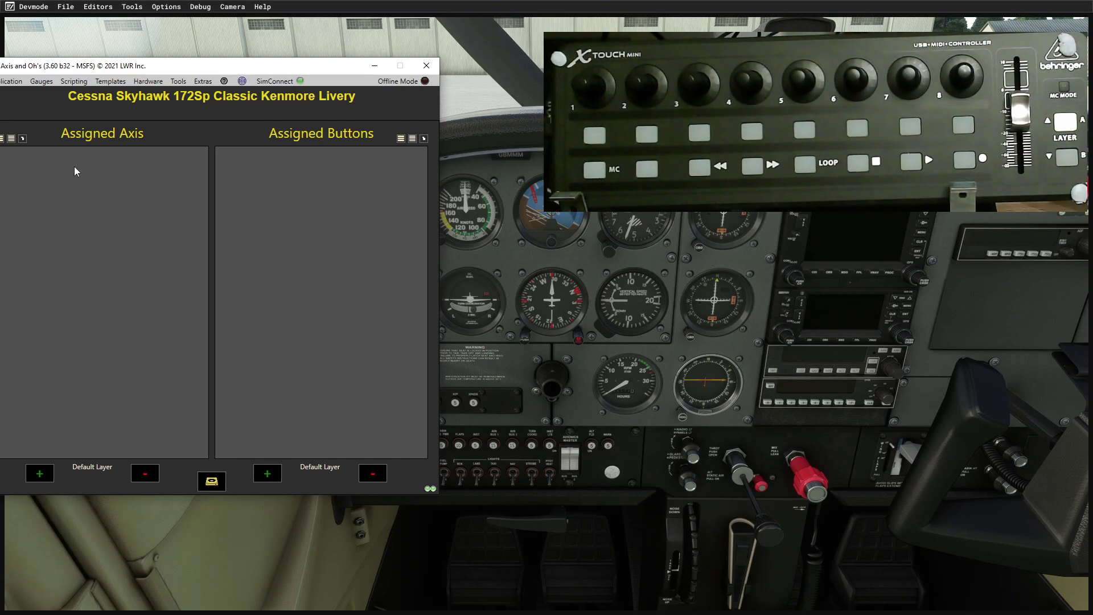
left_click_drag(148, 67, 182, 62)
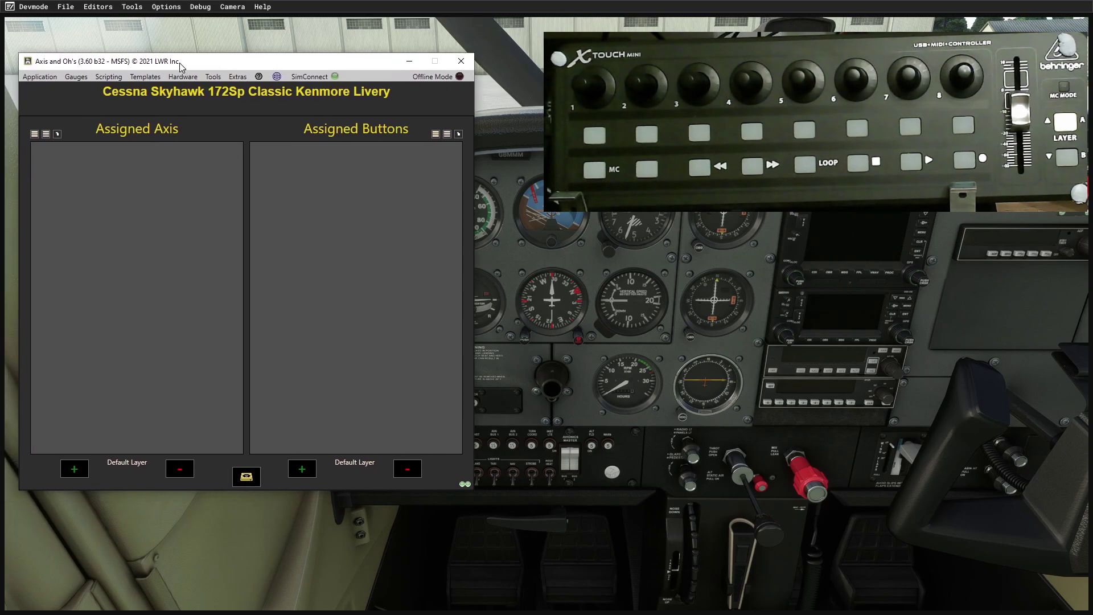
Open the RPN Scripts Editor and type '1 (>MIDI)' as the script code in group '0 - Basic'
left_click(110, 77)
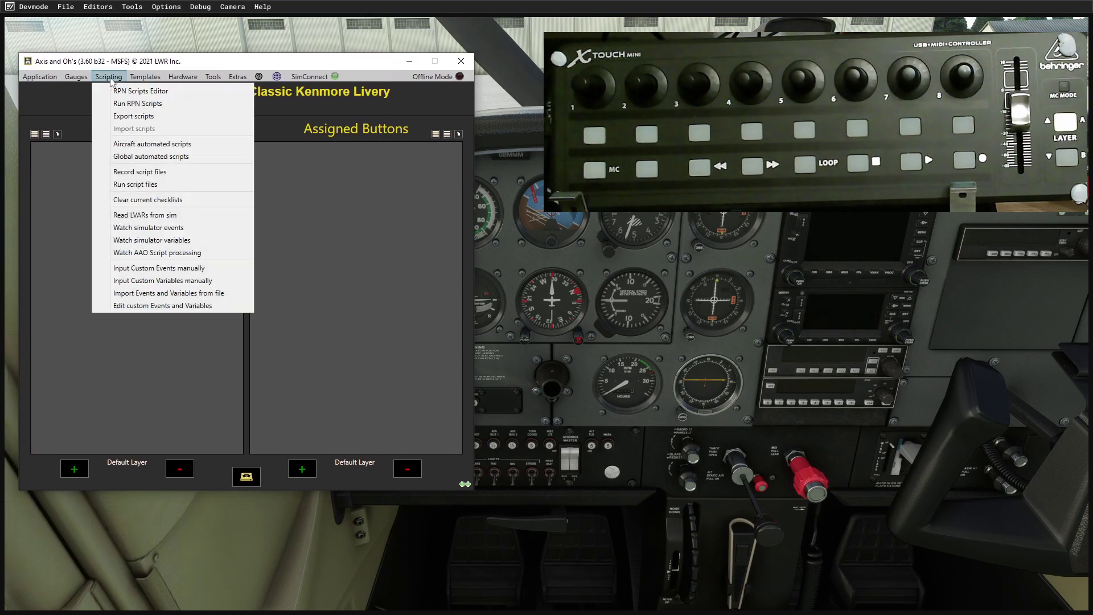
left_click(144, 93)
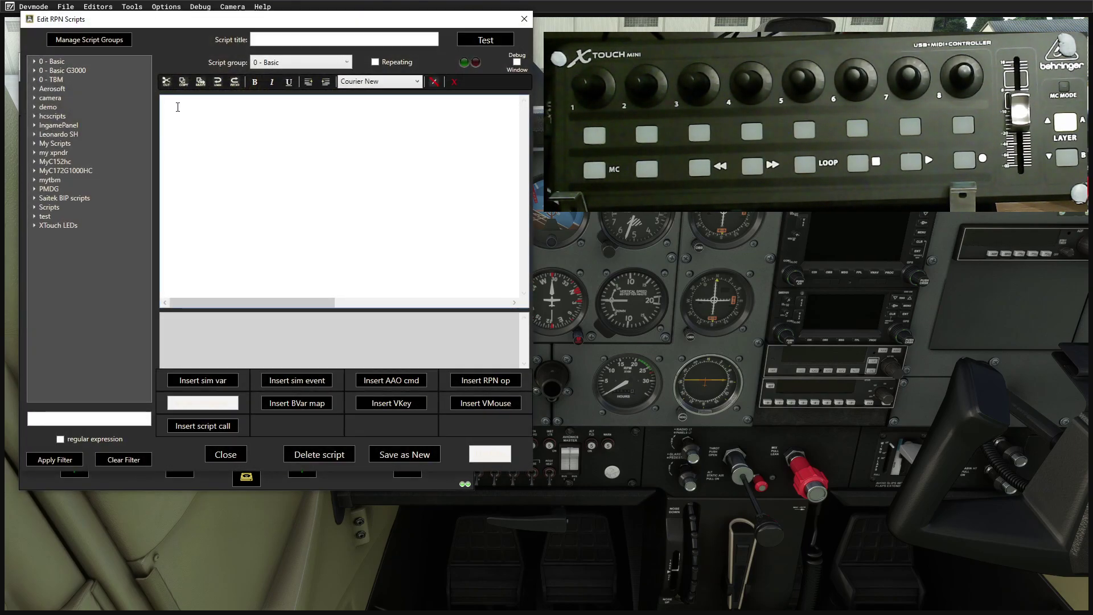
left_click(179, 110)
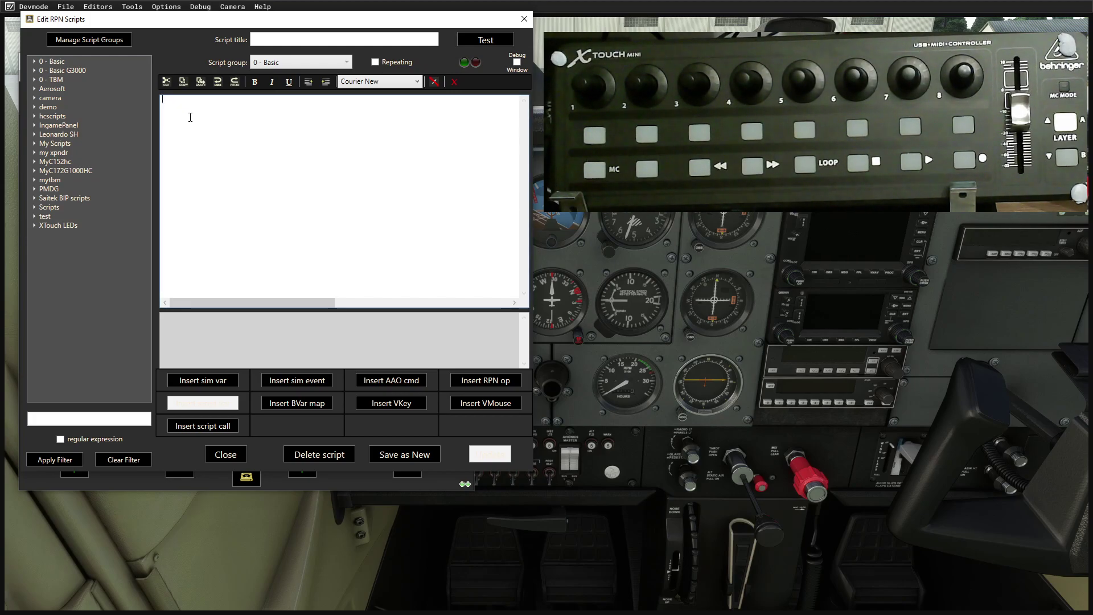
type("1")
type(")")
type(">MIDI")
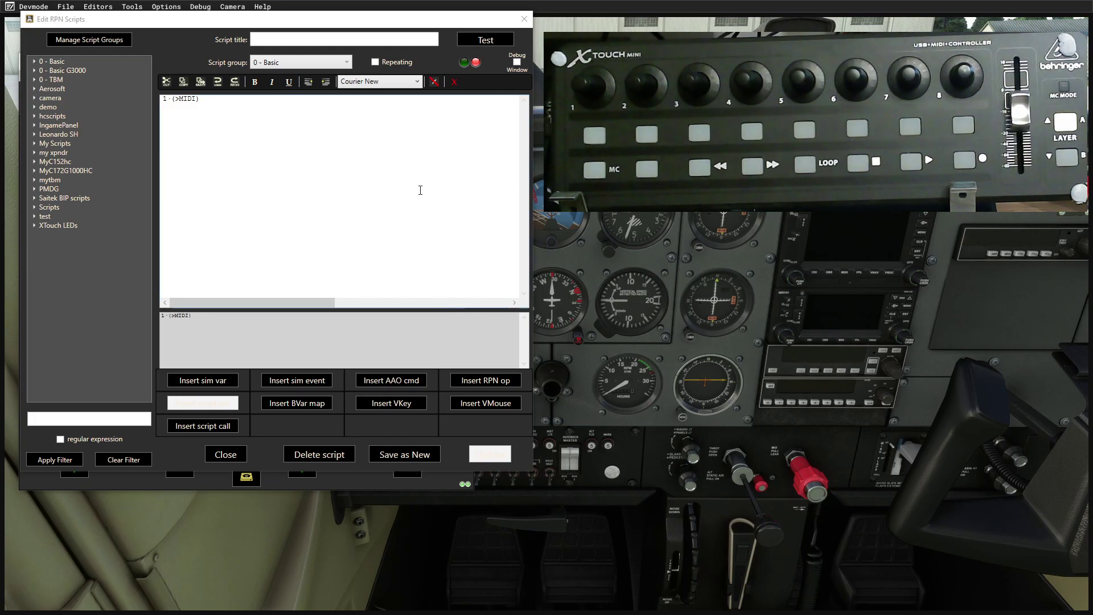
Extend the line to '1 (>MIDI:7:NoteOn:1:0)', removing the stray extra bracket
left_click(196, 100)
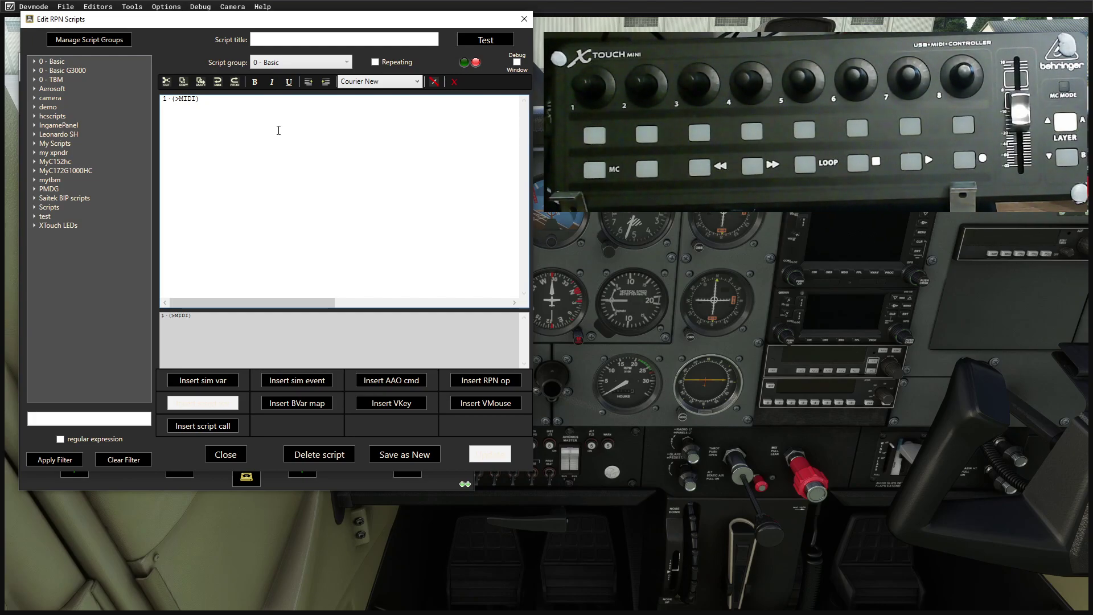
type(":7:NoteOn")
type(":1:")
type(")")
key("BackSpace")
key("BackSpace")
type("0)")
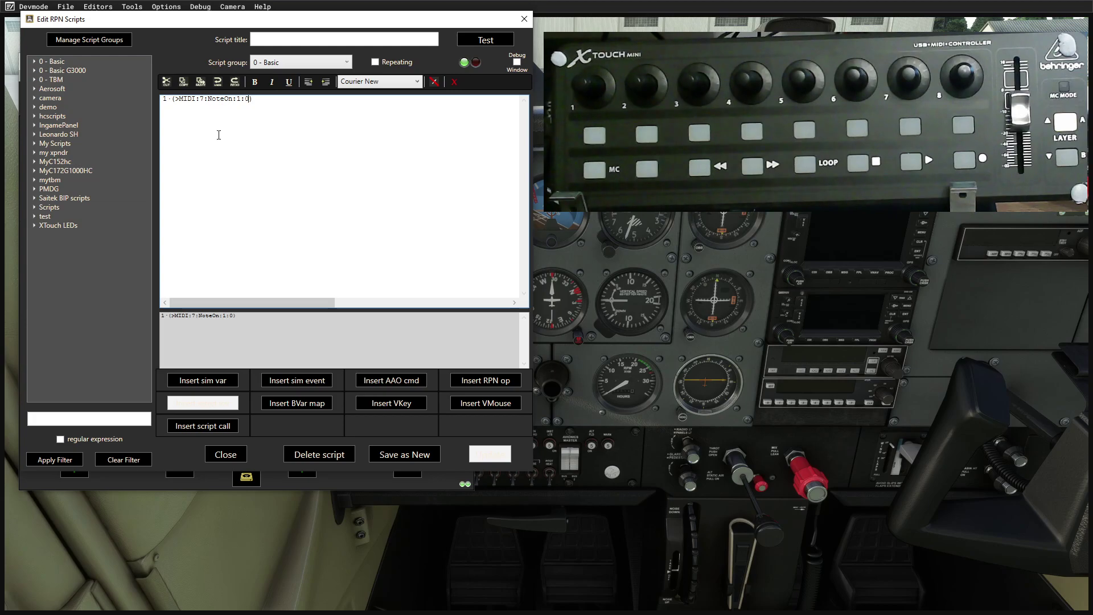
Test the script to light the first X-Touch button, then change 1 to 0 and retest to turn it off
left_click(498, 45)
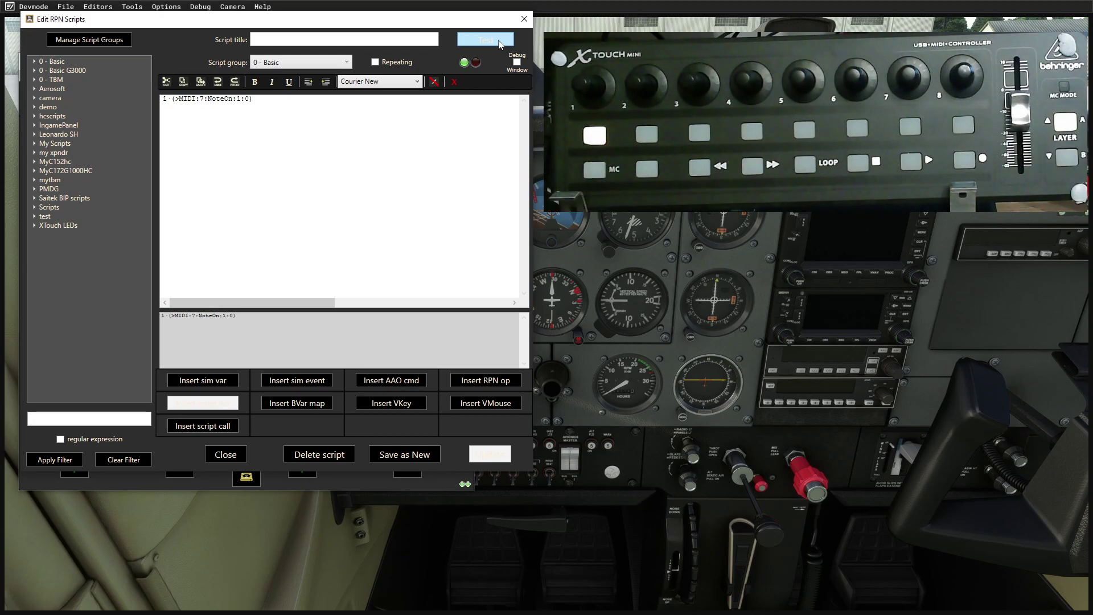
double_click(166, 99)
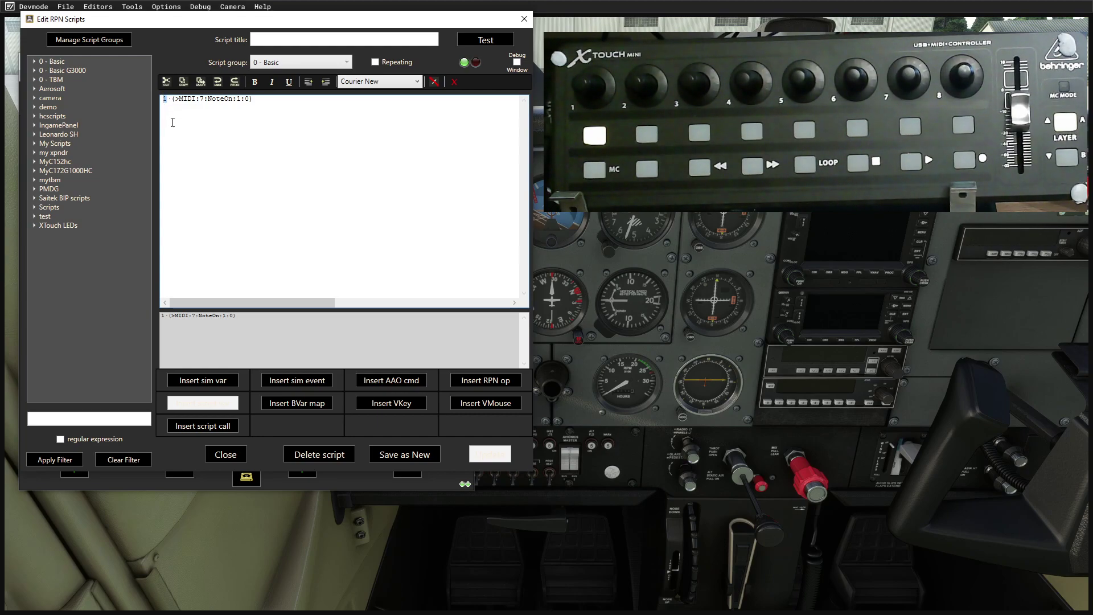
type("0")
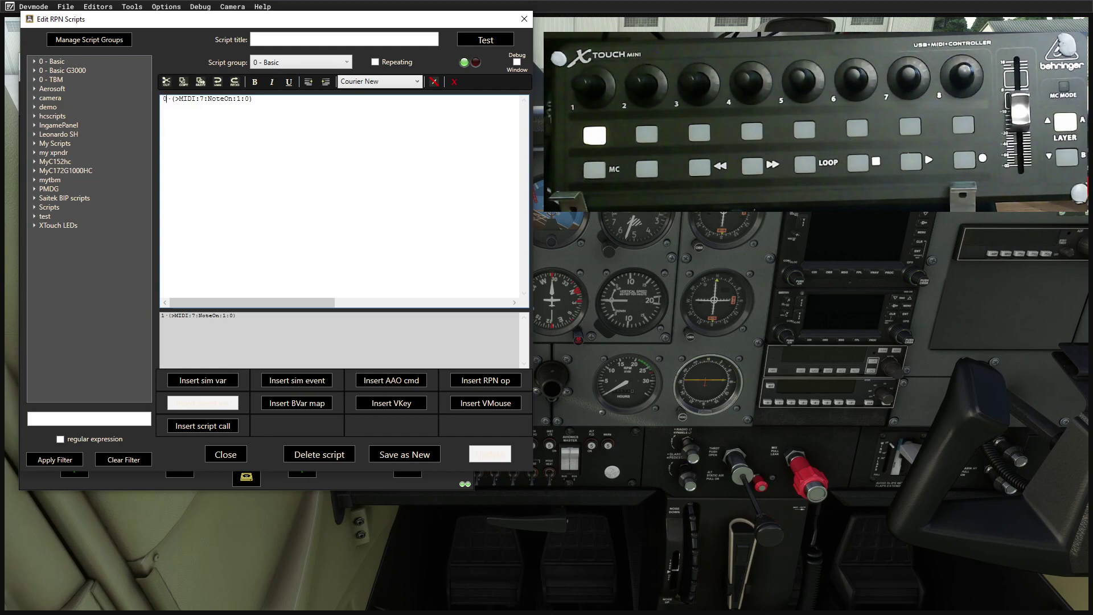
left_click(482, 44)
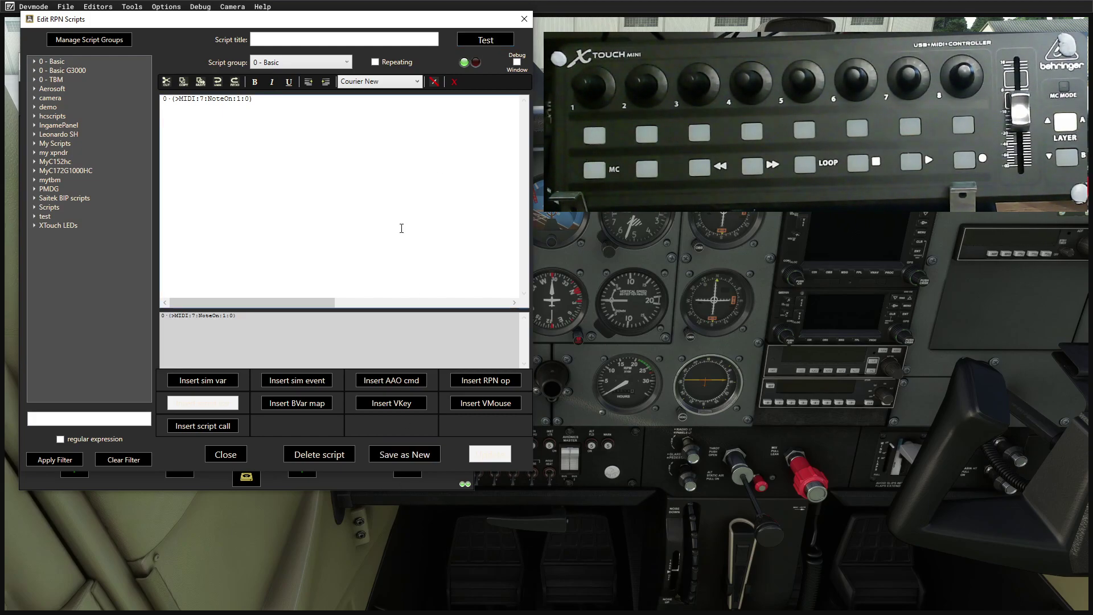
Stack the script editor beneath the main window and zoom the cockpit toward the beacon switch
left_click_drag(302, 23, 292, 242)
left_click_drag(247, 62, 236, 22)
left_click_drag(276, 238, 271, 21)
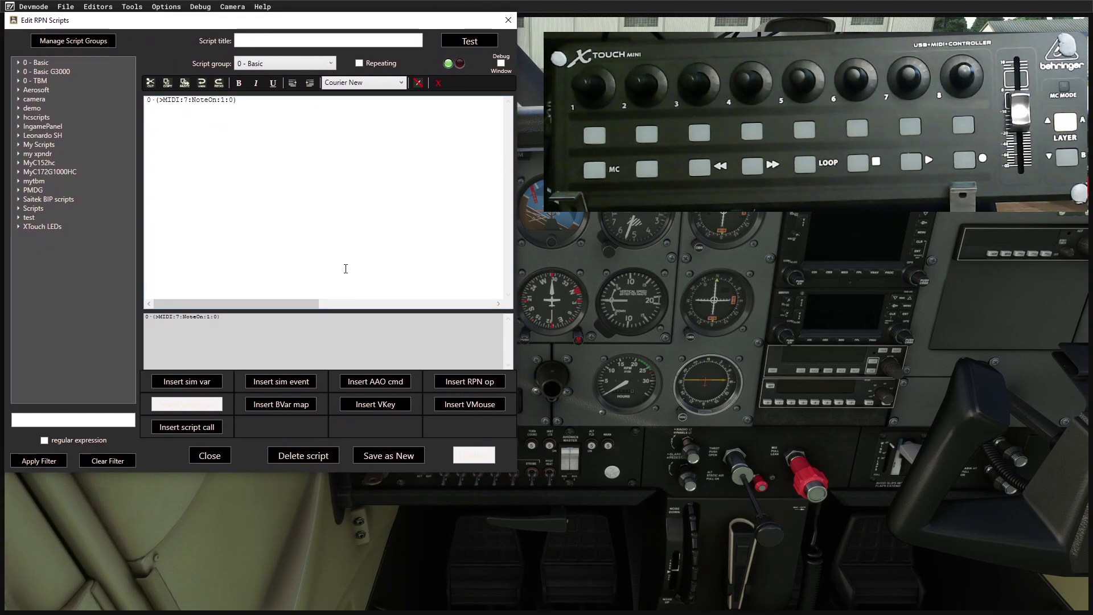
left_click_drag(314, 22, 314, 11)
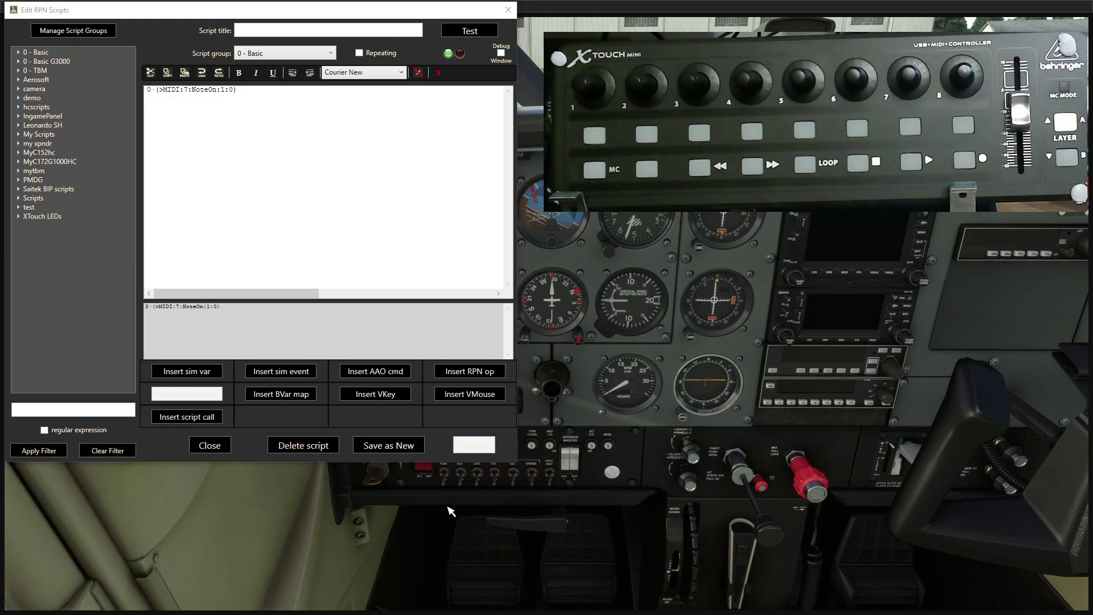
scroll(450, 507, "up", 3)
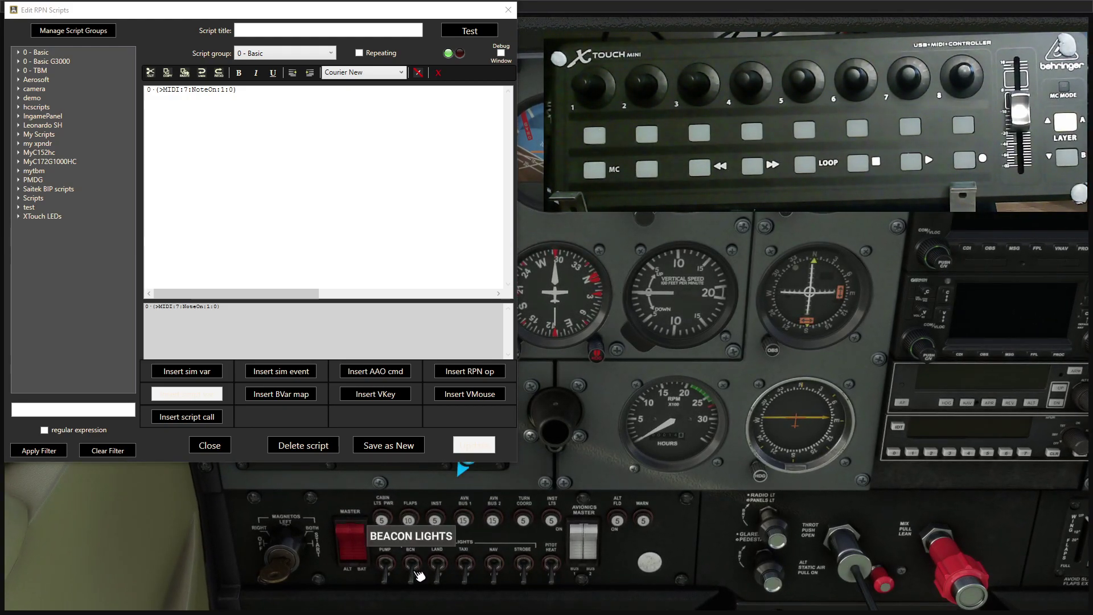
left_click_drag(243, 12, 246, 75)
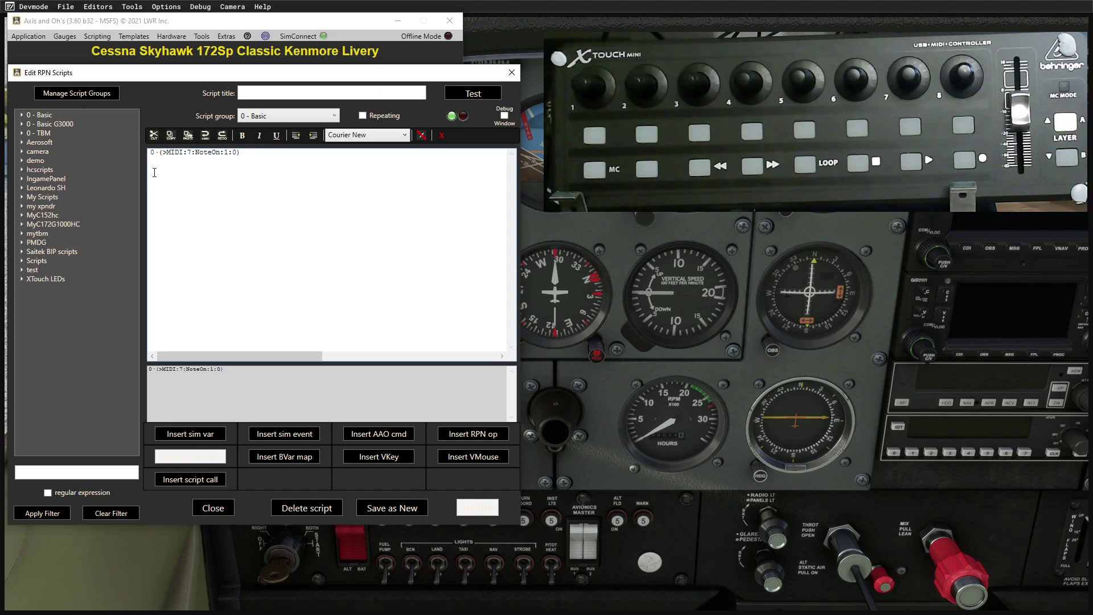
Change the MIDI line's leading 0 back to 1 and add an empty line above it
double_click(150, 153)
type("1")
key("Return")
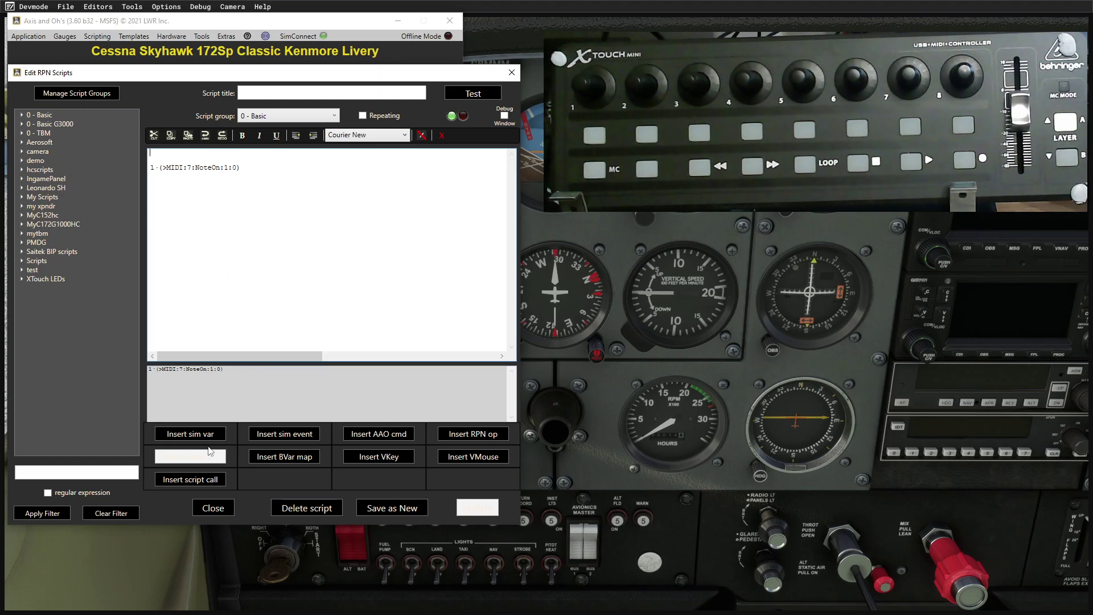
Insert the (A:LIGHT BEACON, Bool) variable from the Lights category, filtered by 'Beac'
left_click(207, 436)
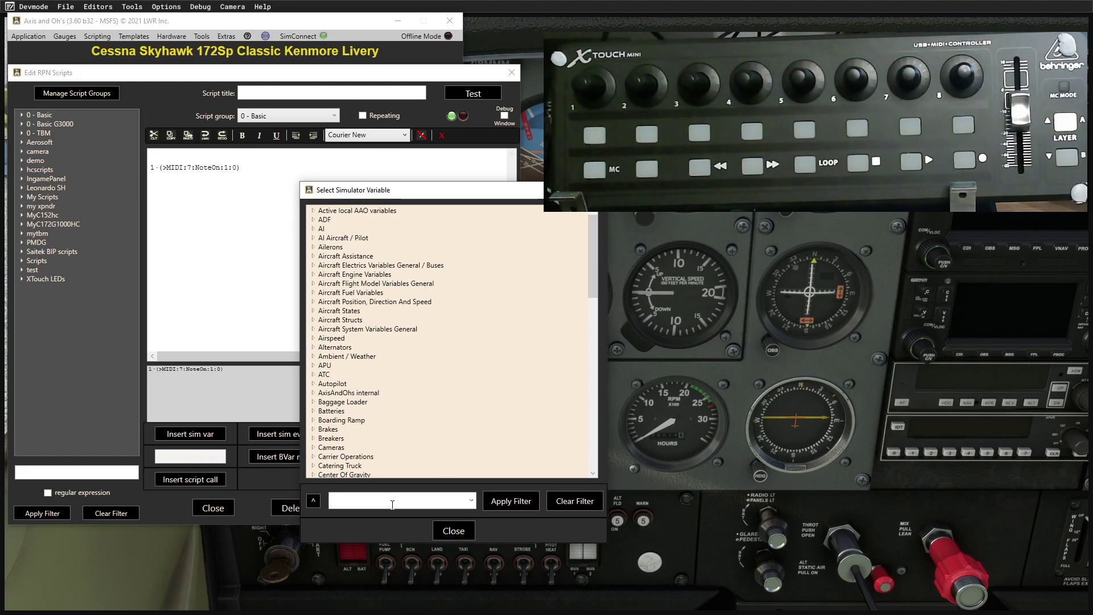
type("Beac")
left_click(535, 508)
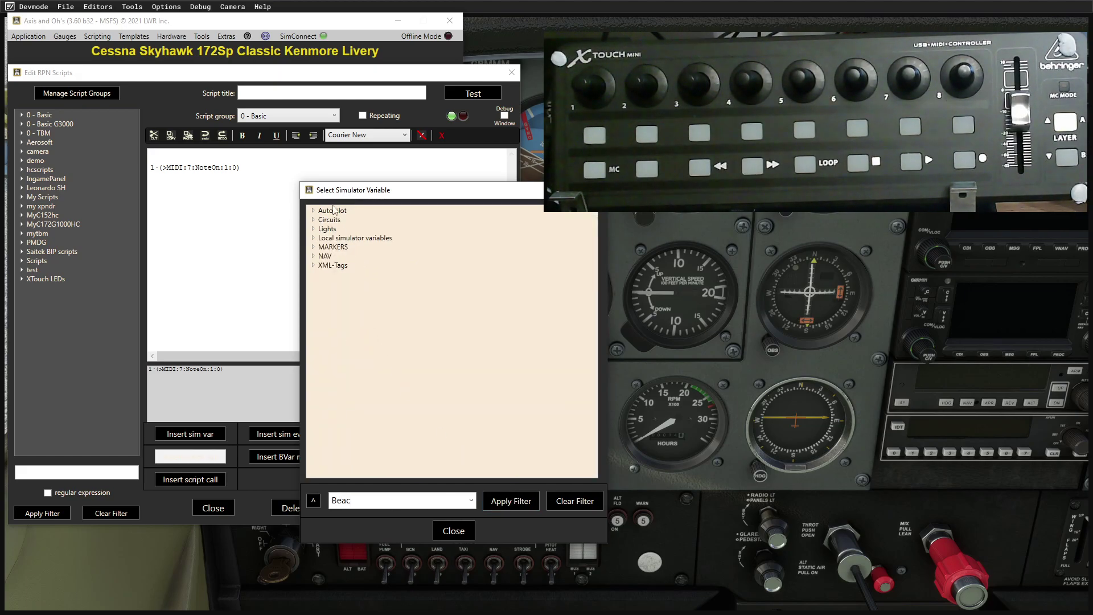
left_click(313, 229)
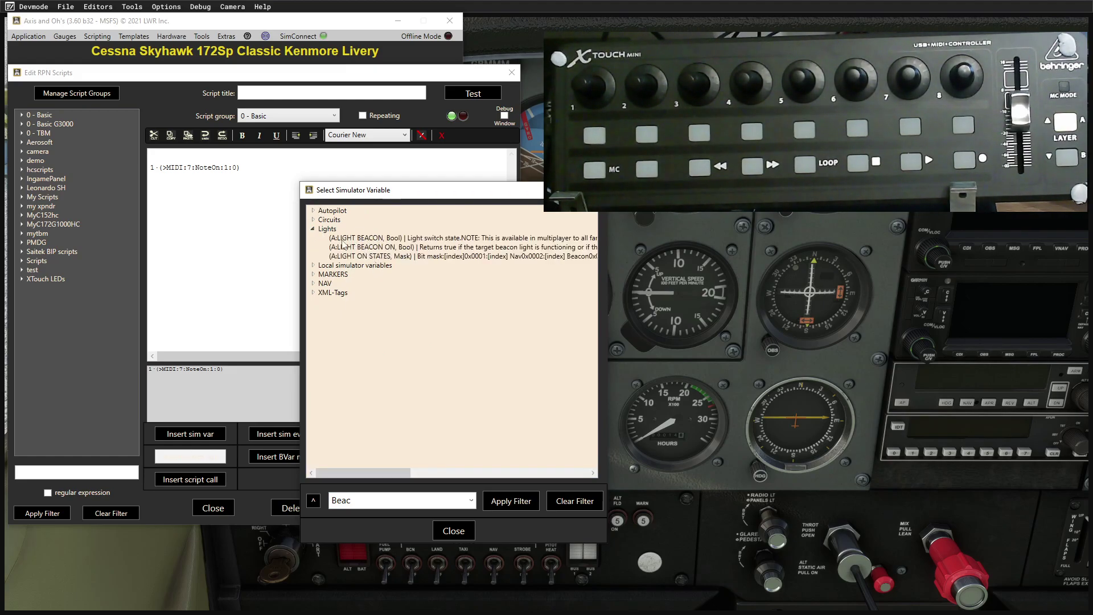
left_click(383, 239)
double_click(384, 238)
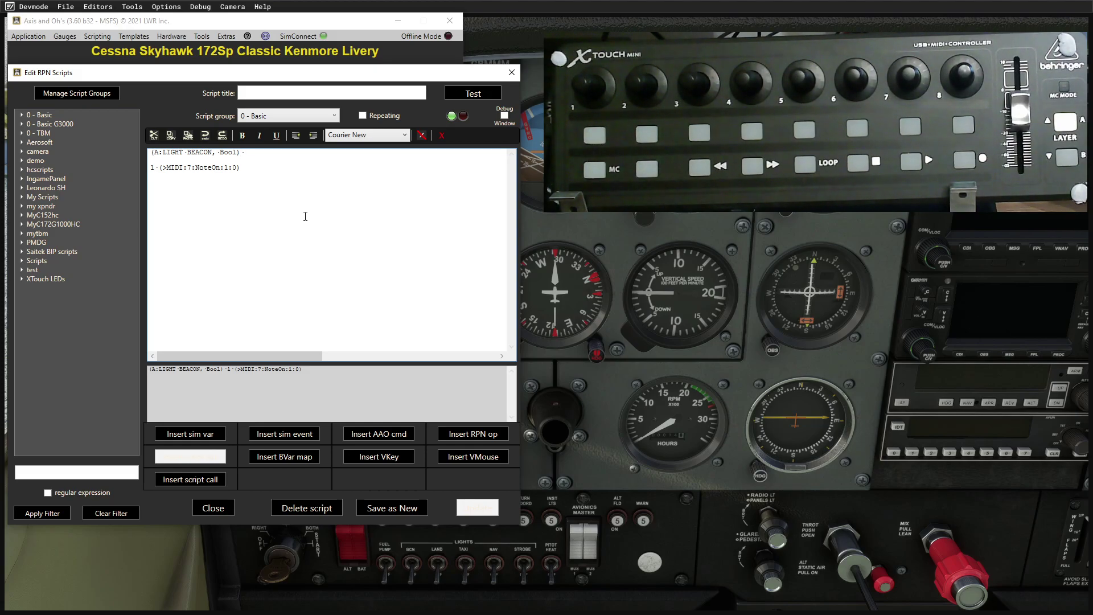
Append '1 == if{}' after (A:LIGHT BEACON, Bool) on the first line
type("1")
type("==")
type("if")
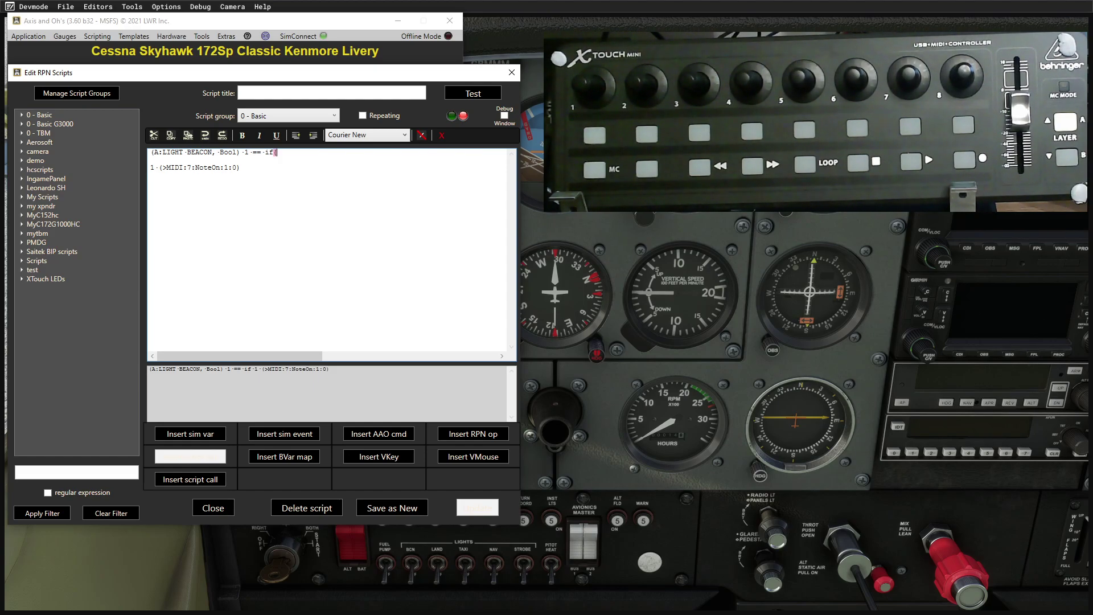
type("{}")
Move the '1 (>MIDI:7:NoteOn:1:0)' line inside the if{ } braces, with spaces around it
left_click_drag(242, 169, 150, 169)
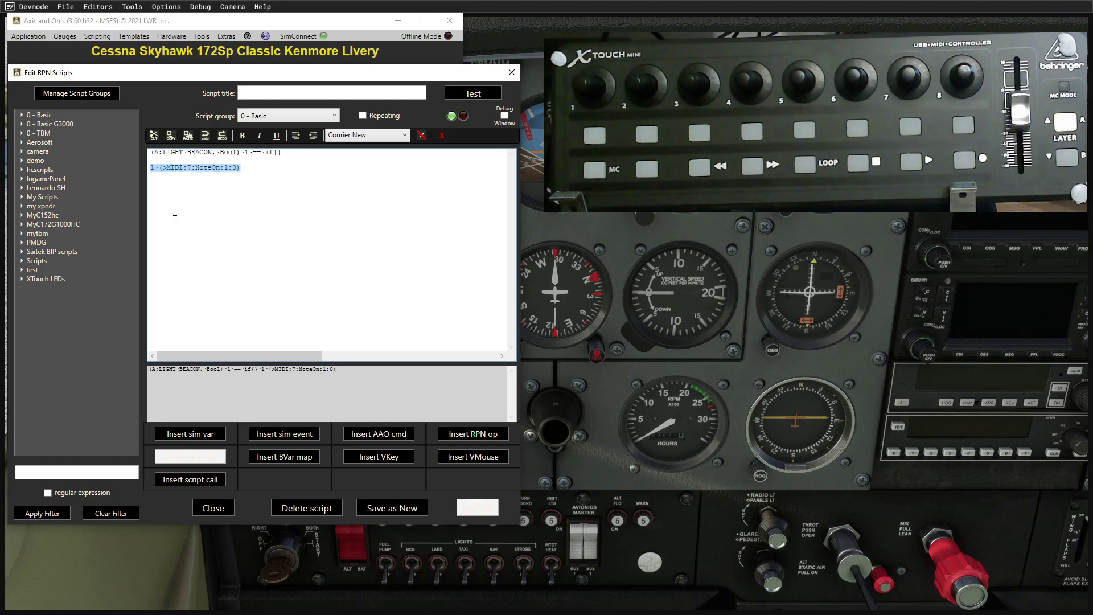
key("ctrl+x")
left_click(277, 153)
key("ctrl+v")
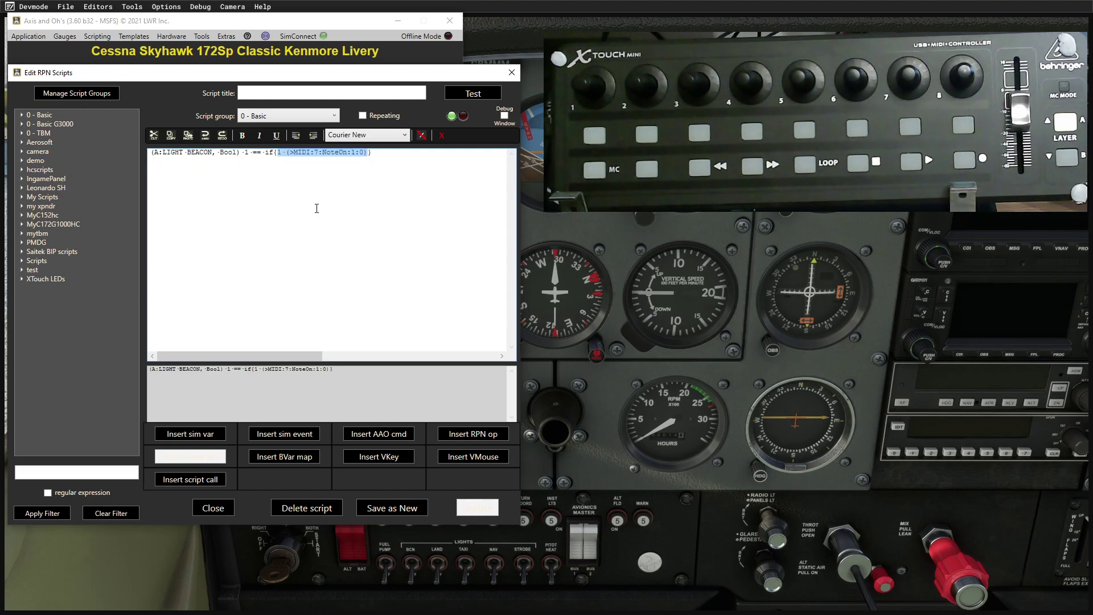
left_click(277, 153)
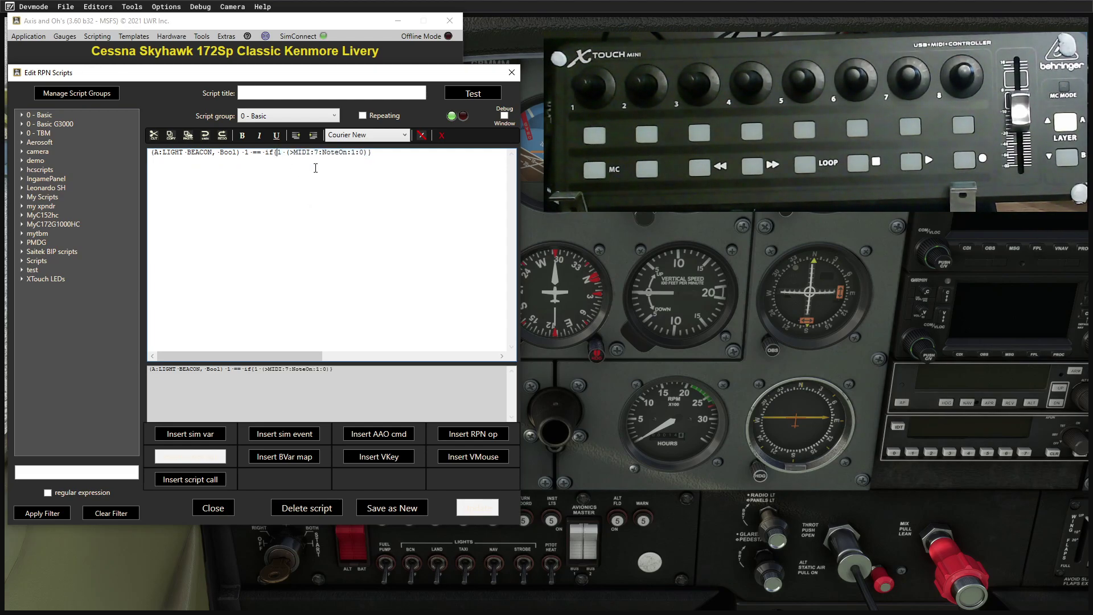
left_click(373, 163)
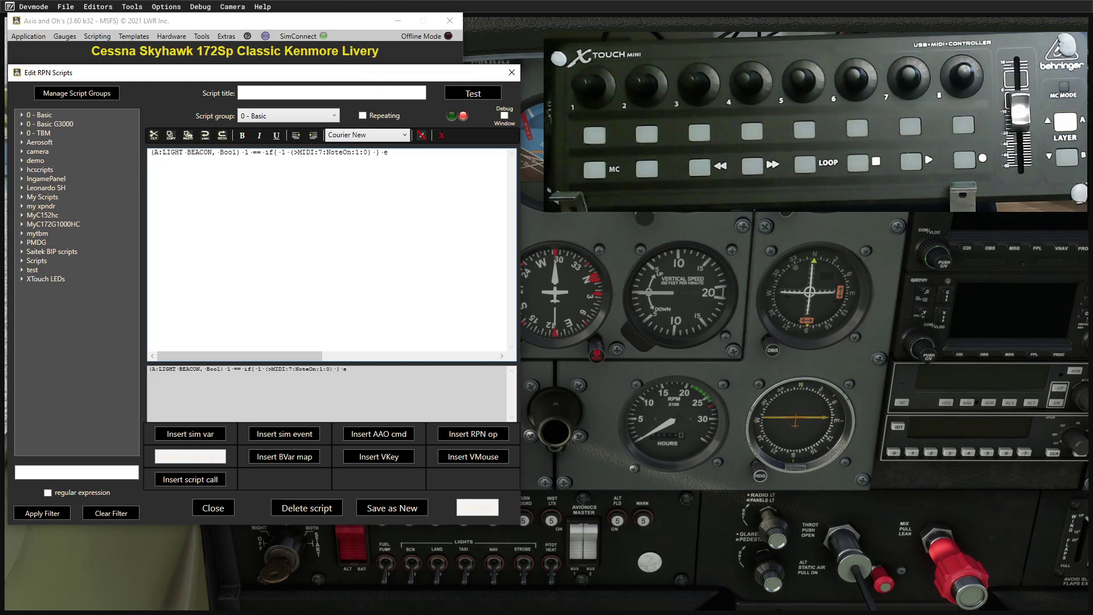
Append an els{ } block containing '0 (>MIDI:7:NoteOn:1:0)' after the if block
type("els{}")
left_click(400, 152)
key("ctrl+v")
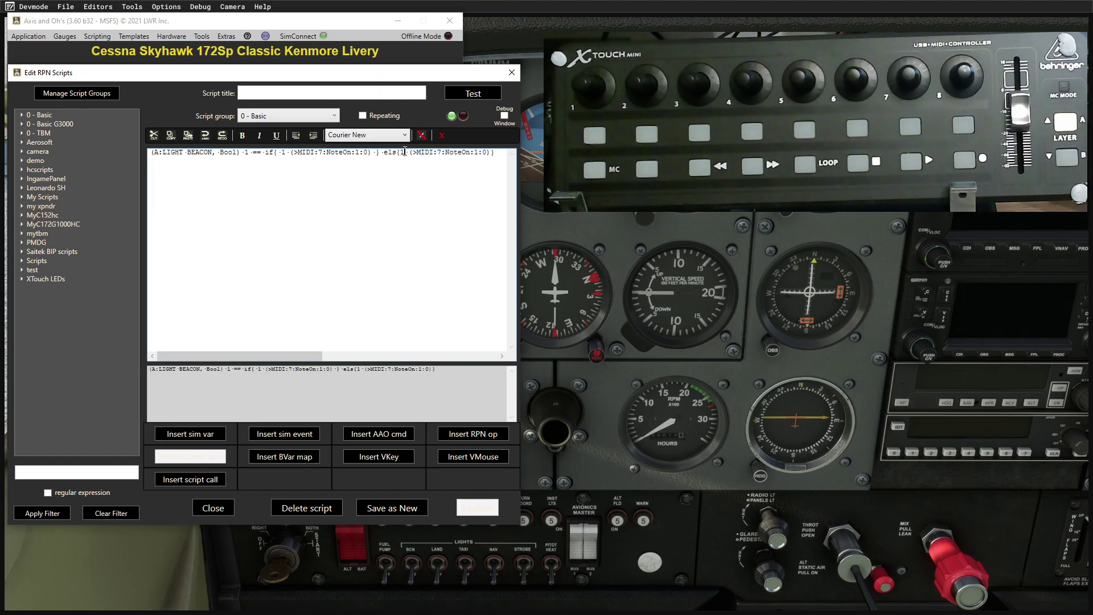
double_click(403, 152)
type("0")
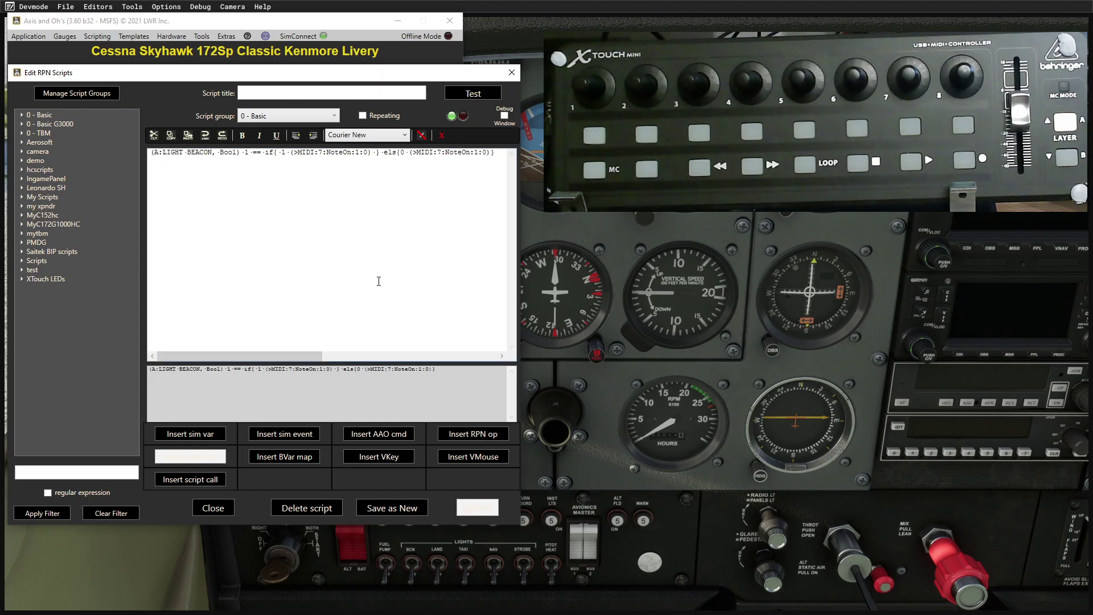
left_click(415, 566)
left_click(412, 566)
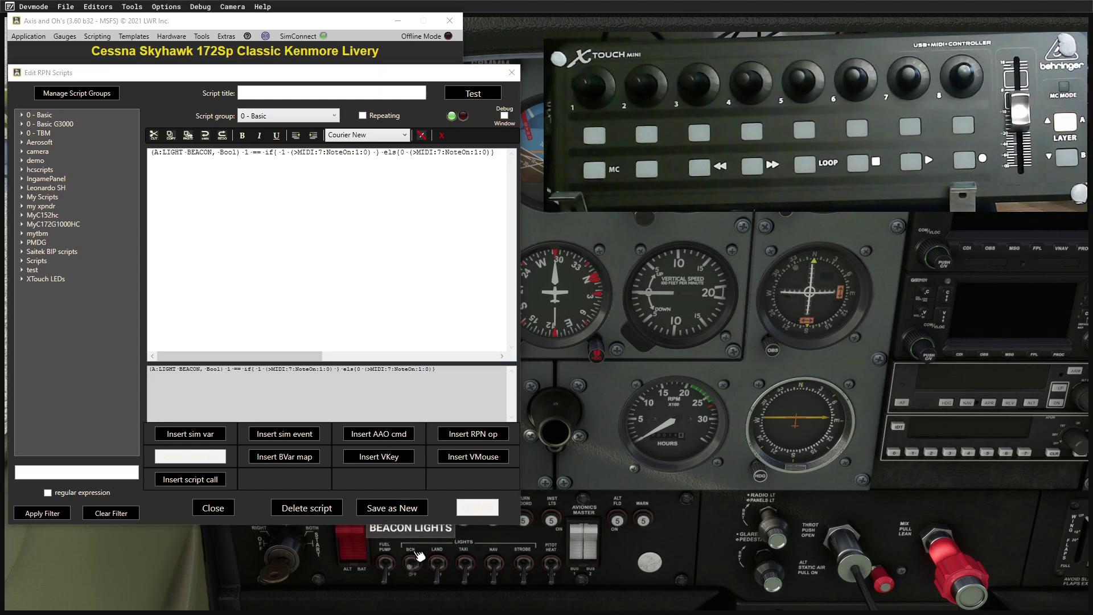
left_click(480, 100)
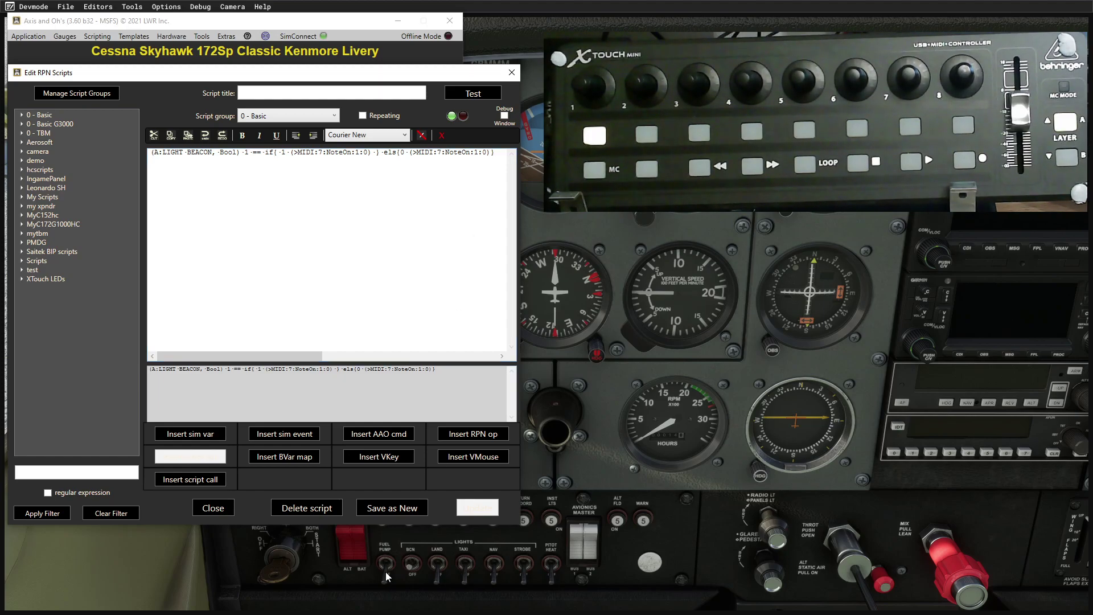
left_click(415, 570)
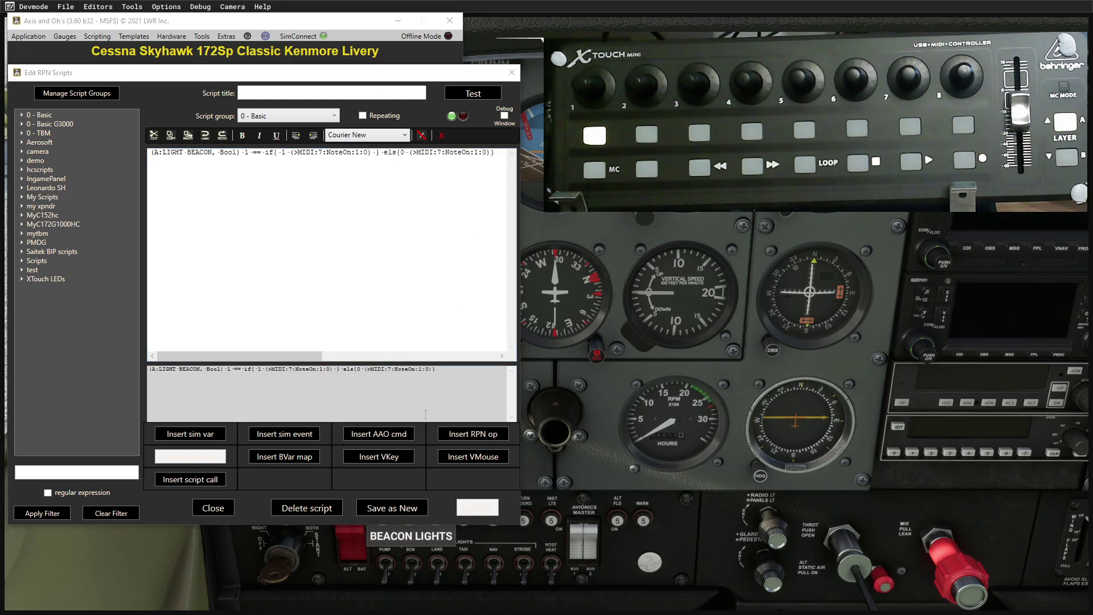
left_click(475, 95)
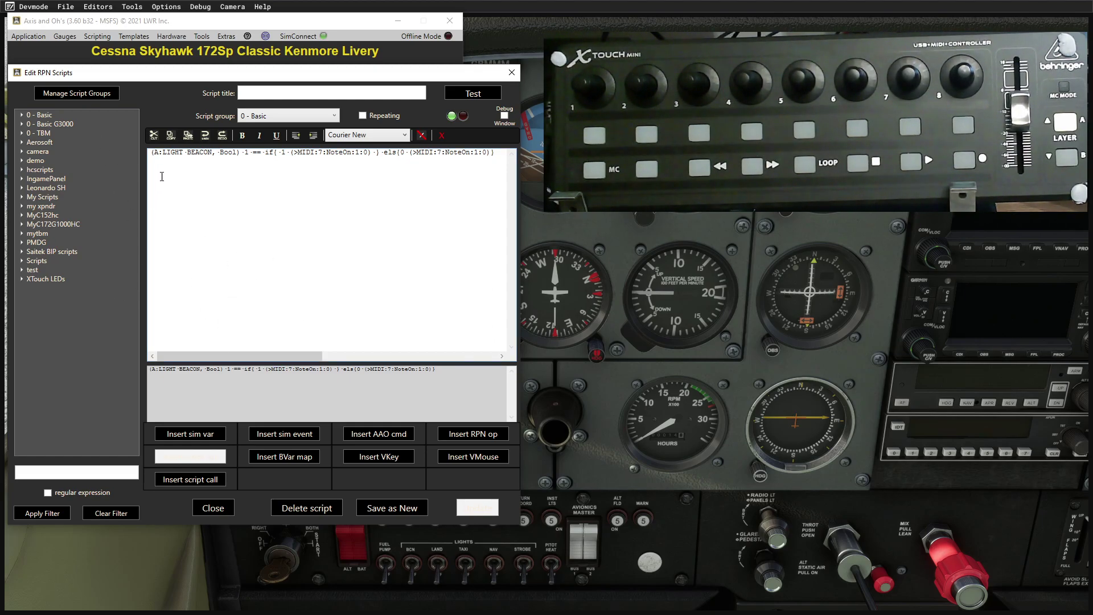
Add a script group named 'trouble' through Manage Script Groups
left_click(83, 96)
left_click(198, 208)
type("trouble")
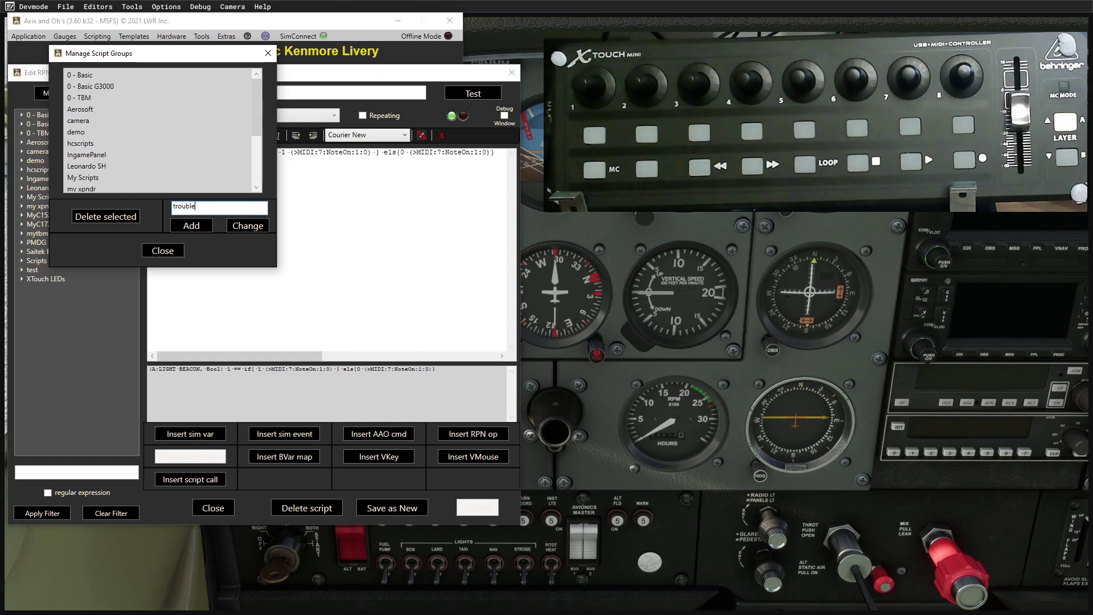
left_click(202, 230)
left_click(163, 250)
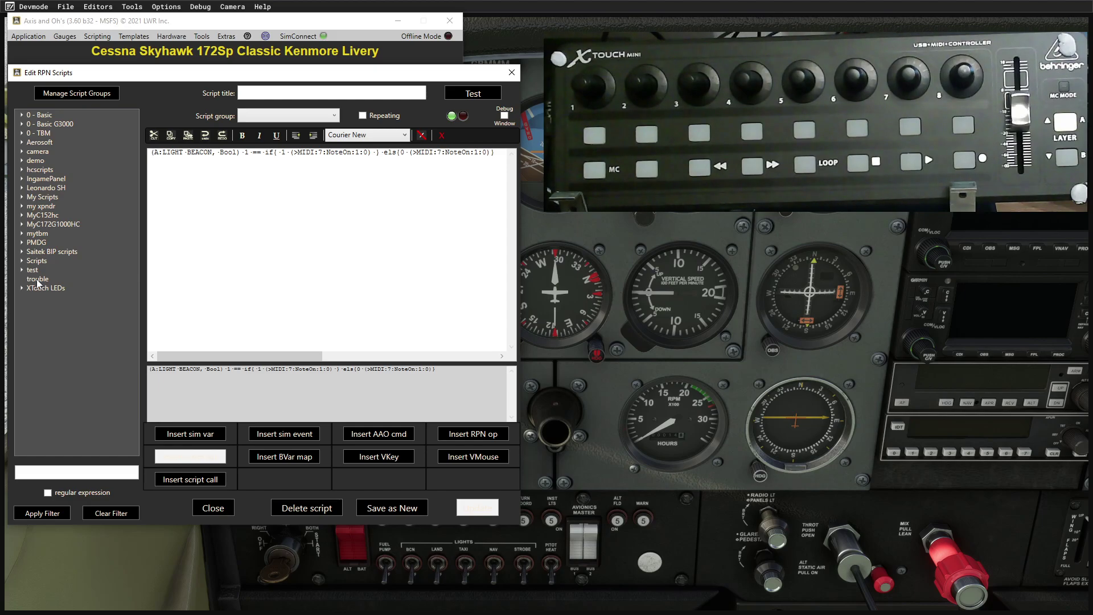
left_click(335, 115)
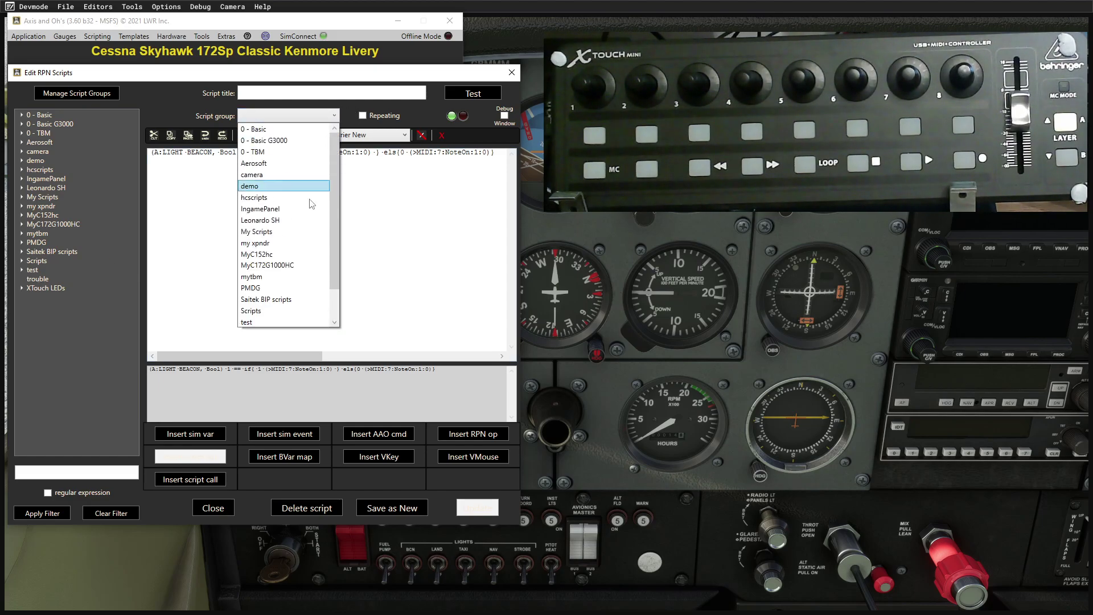
Save the beacon script as a new script titled 'LED' in the 'trouble' group
scroll(284, 317, "down", 1)
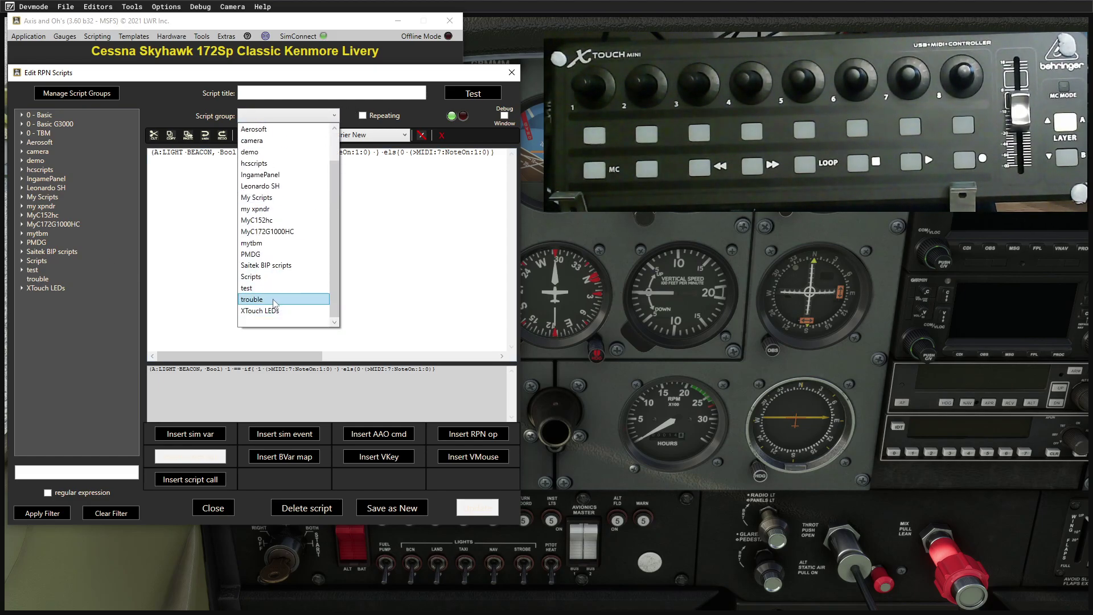
left_click(279, 309)
left_click(253, 93)
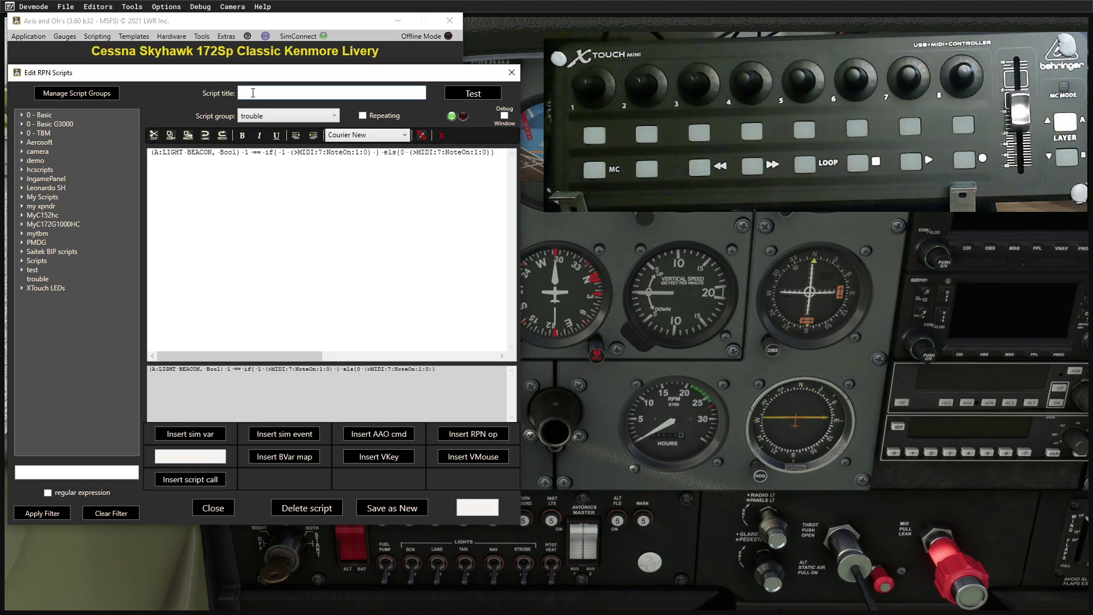
type("LED")
left_click(399, 506)
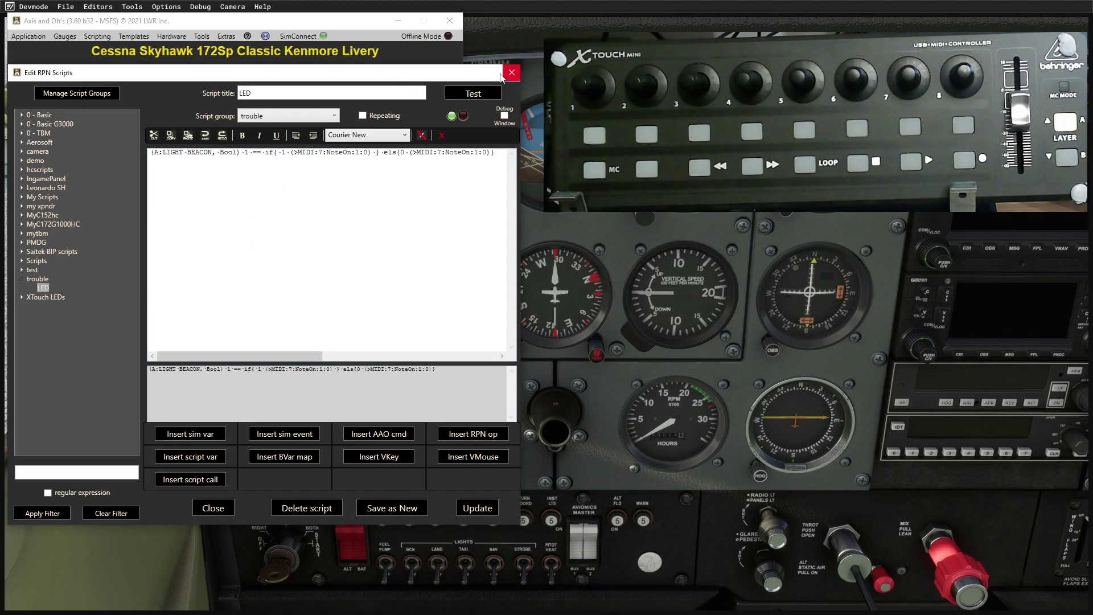
left_click_drag(483, 78, 383, 334)
left_click(104, 37)
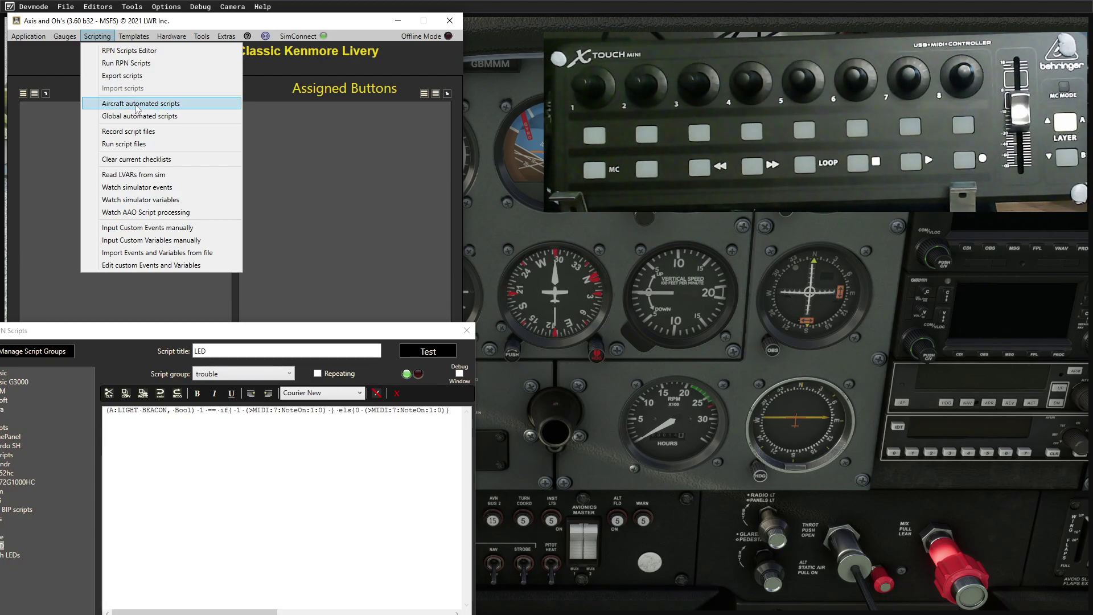
Add 'trouble-LED' to the aircraft's automated scripts, then close the script windows
left_click(136, 105)
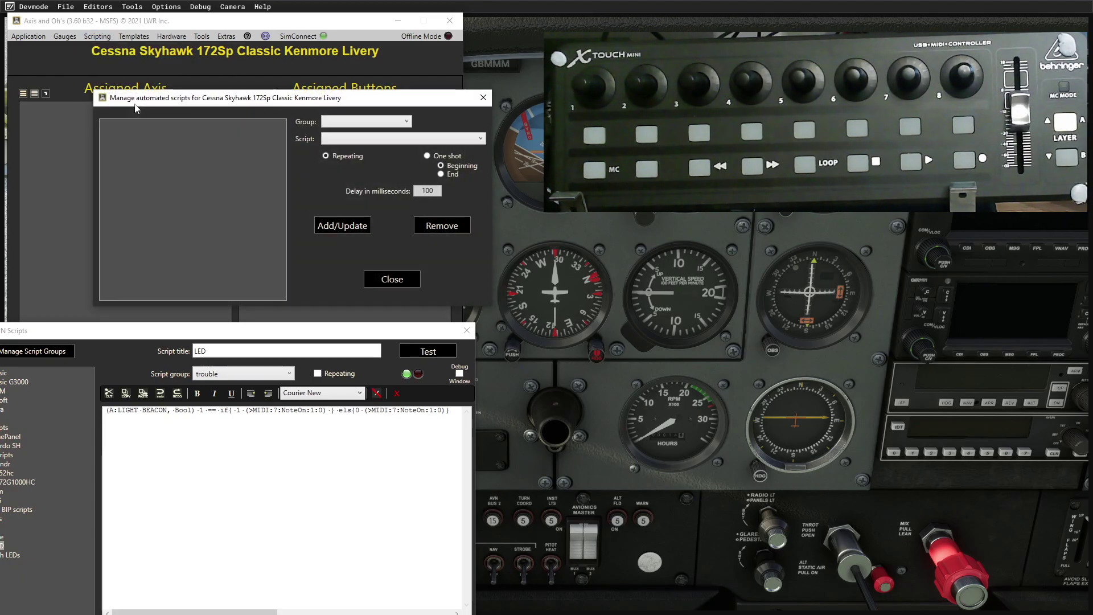
left_click(410, 125)
scroll(363, 308, "down", 2)
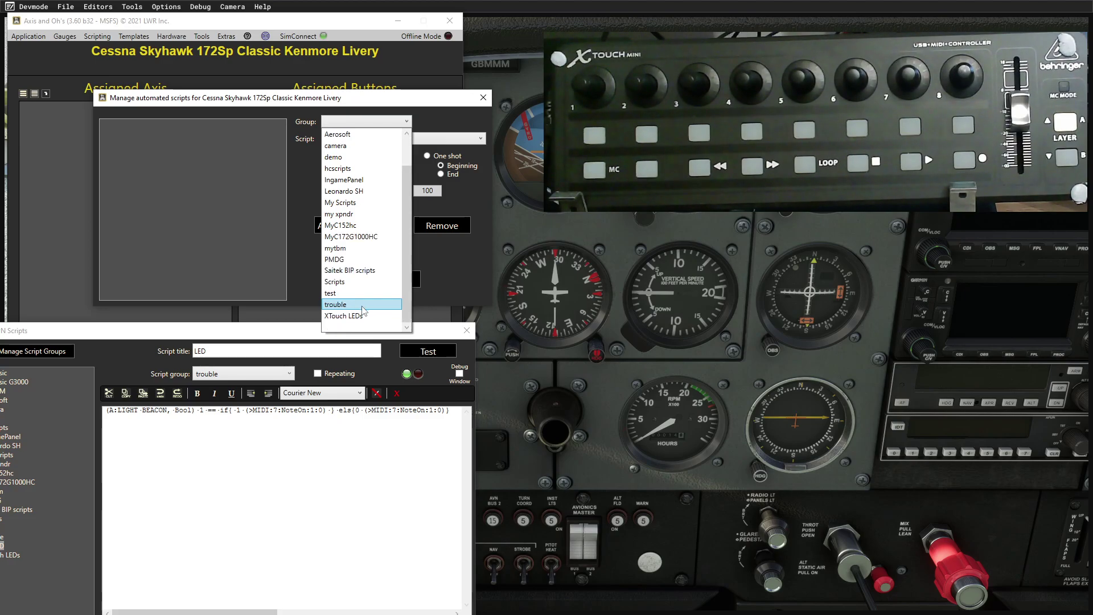
left_click(363, 305)
left_click(481, 138)
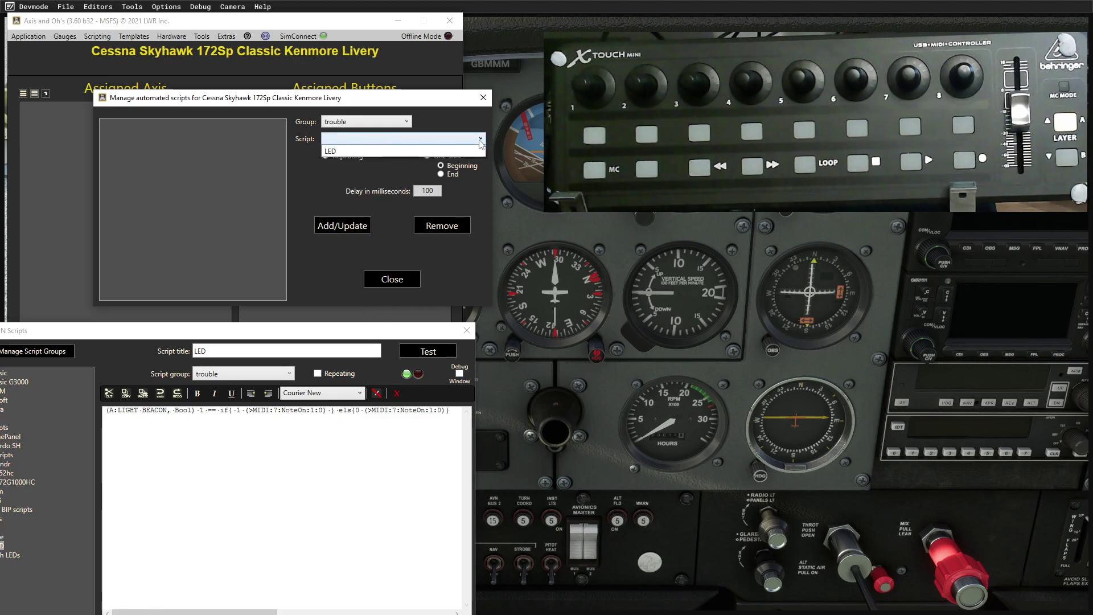
left_click(380, 152)
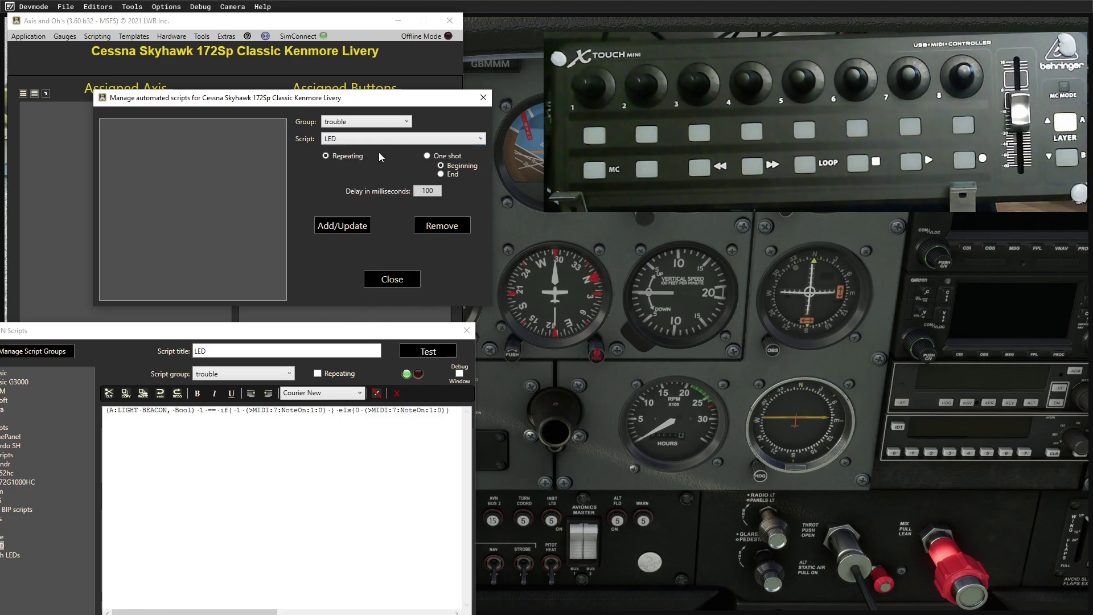
left_click(356, 230)
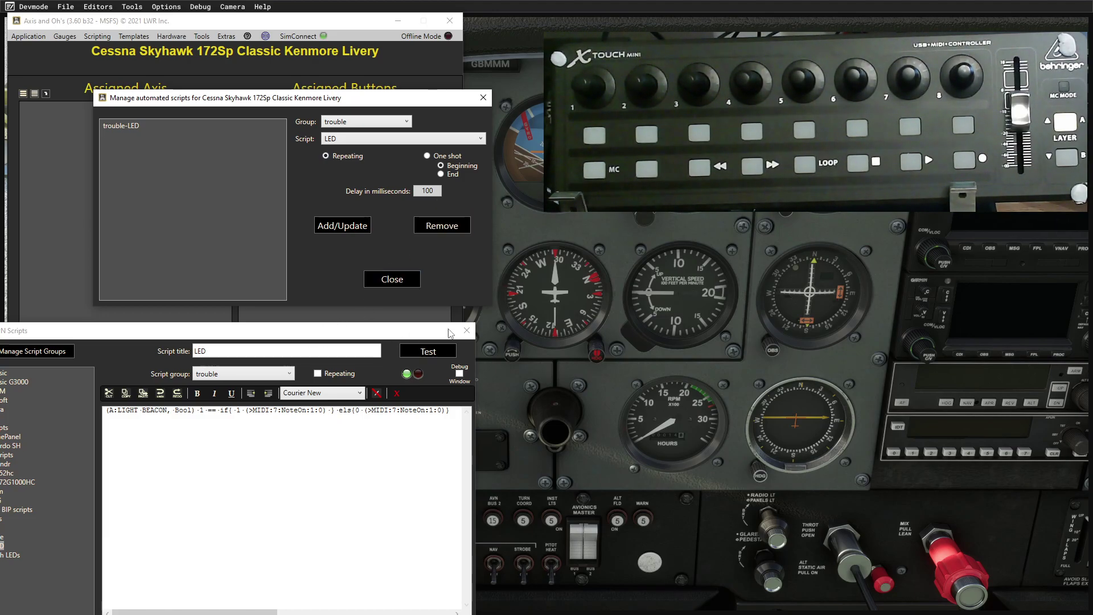
key("Return")
left_click(466, 331)
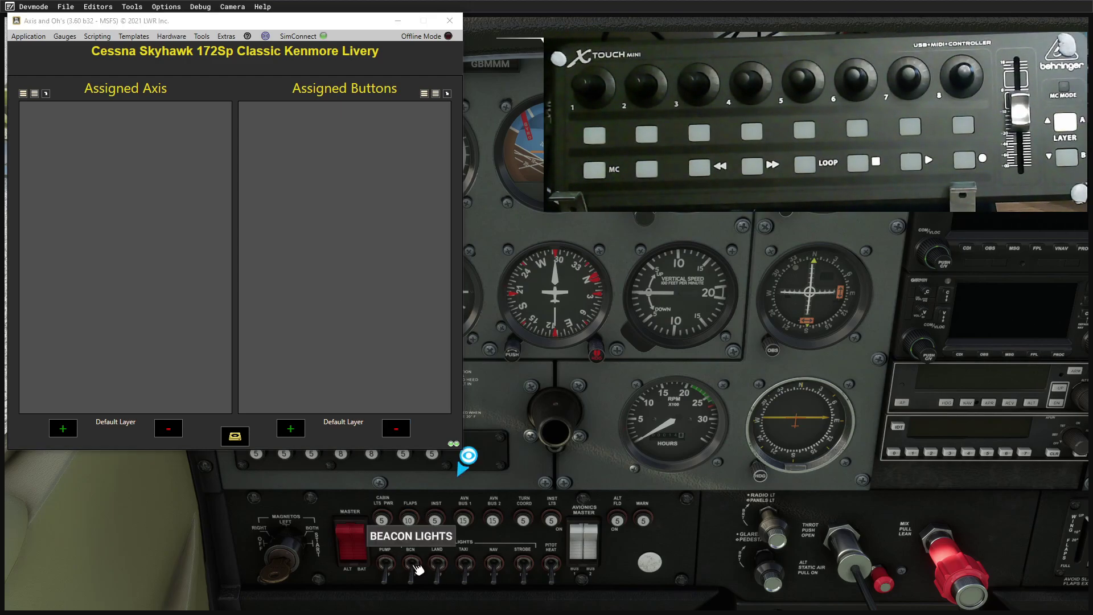
left_click(417, 568)
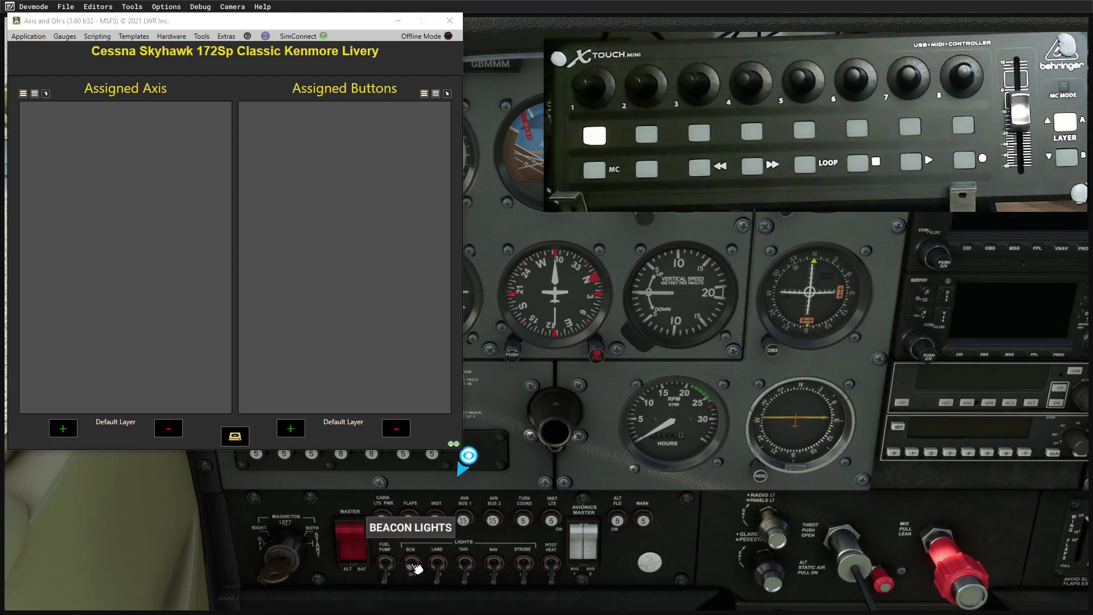
left_click(417, 575)
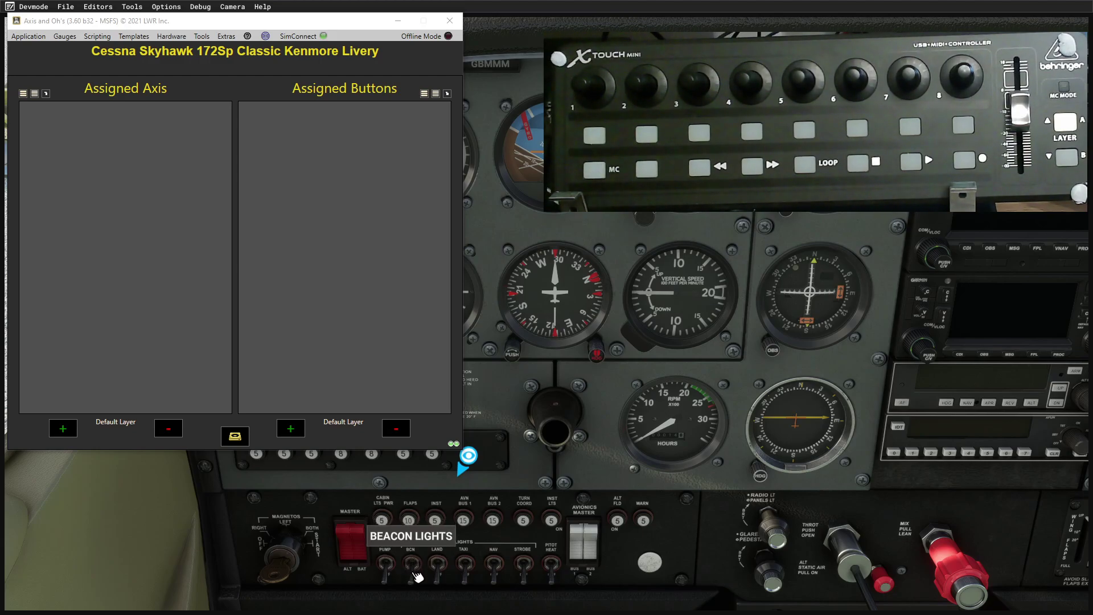
left_click(418, 574)
left_click(418, 574)
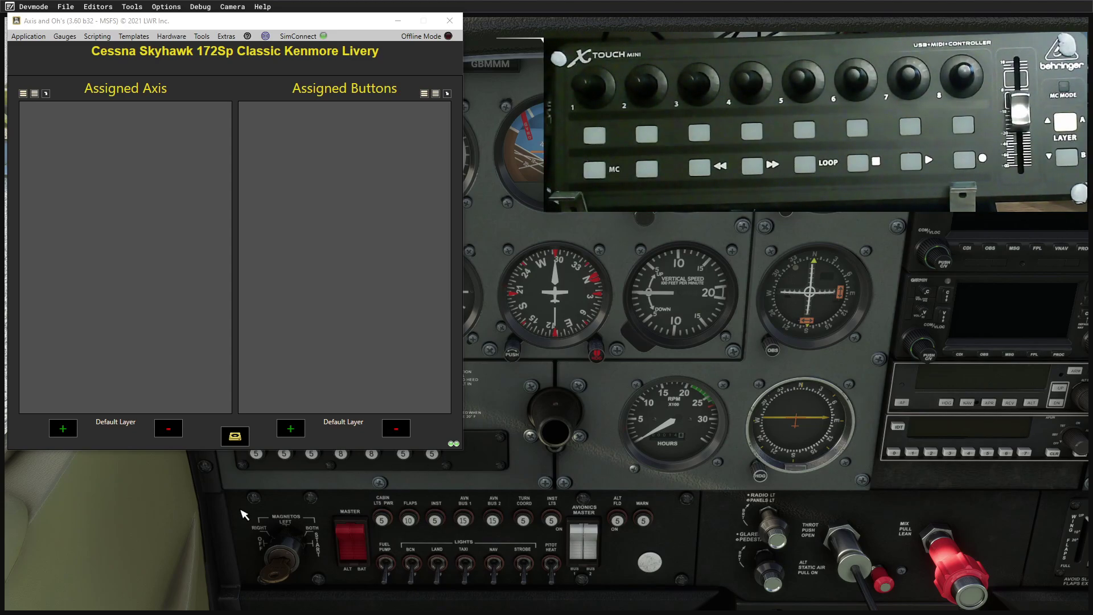
Add an X-Touch Mini button assignment sending TOGGLE_BEACON_LIGHTS as its Key Down event
left_click(290, 430)
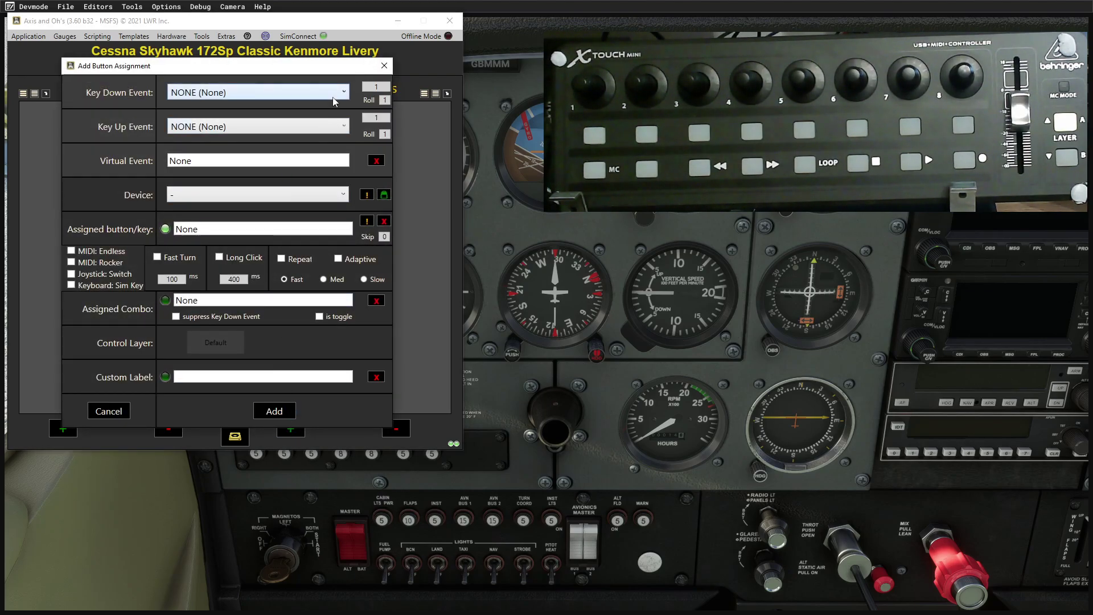
left_click(344, 93)
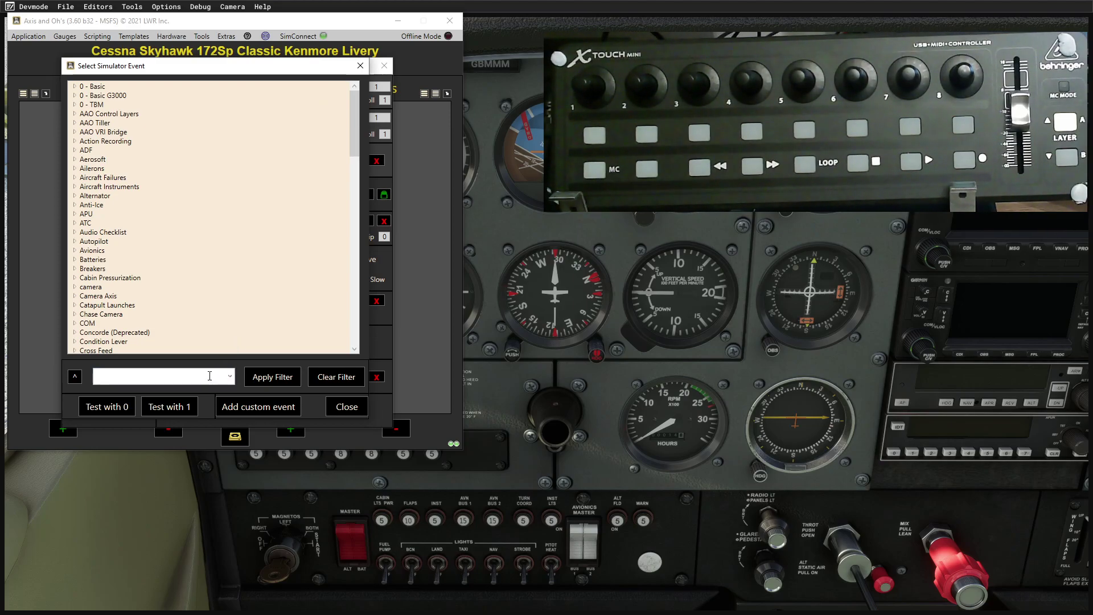
type("beac")
left_click(272, 376)
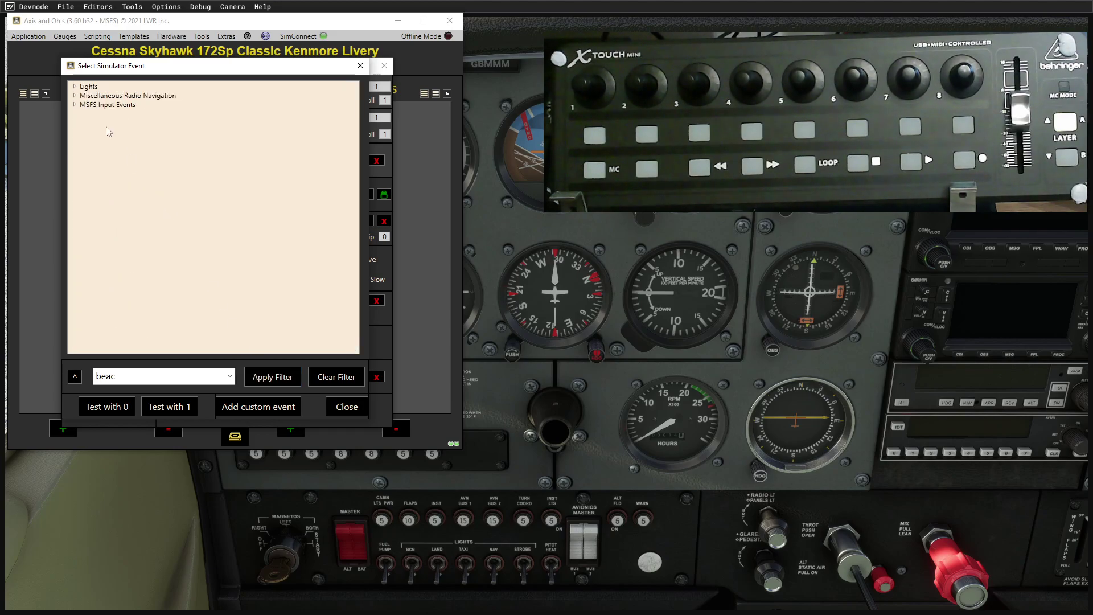
left_click(75, 88)
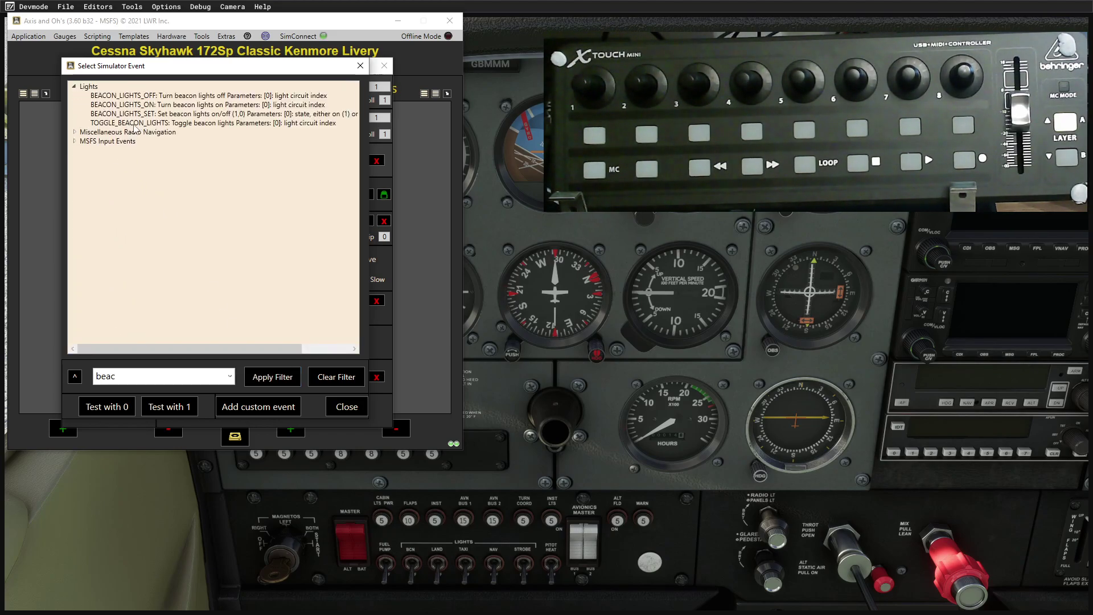
double_click(134, 124)
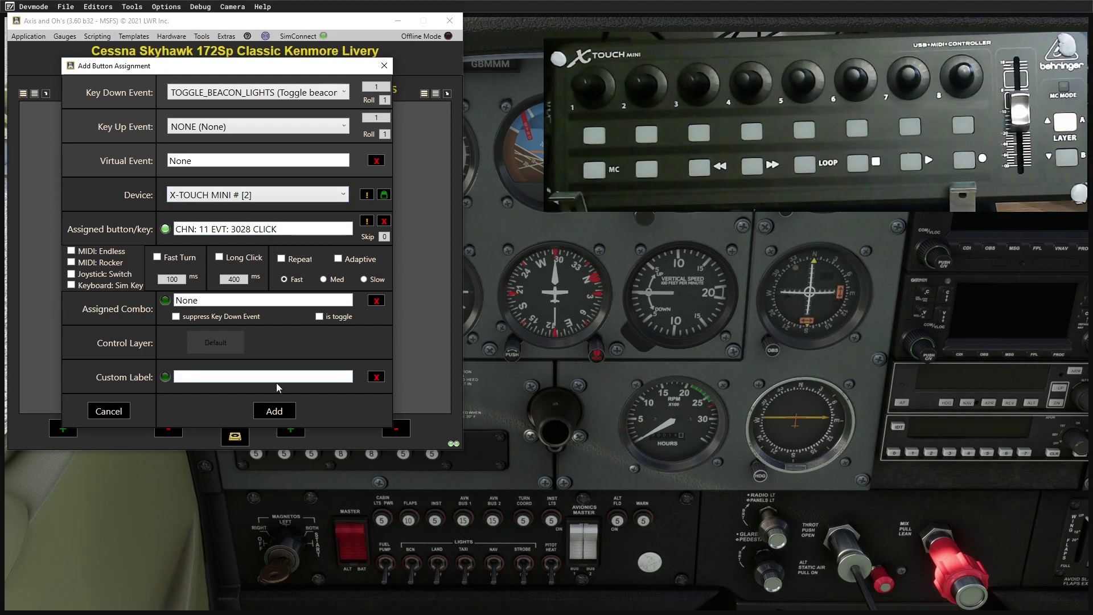
left_click(274, 410)
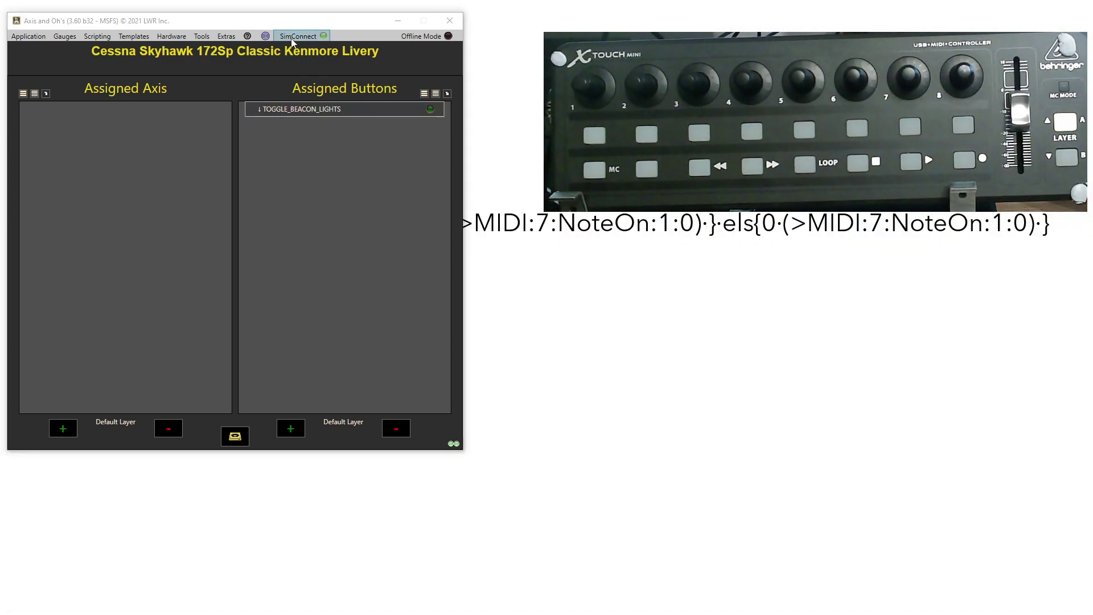
Drag the Axis and Oh's window down and to the right, off the cockpit panel
left_click_drag(280, 25, 380, 107)
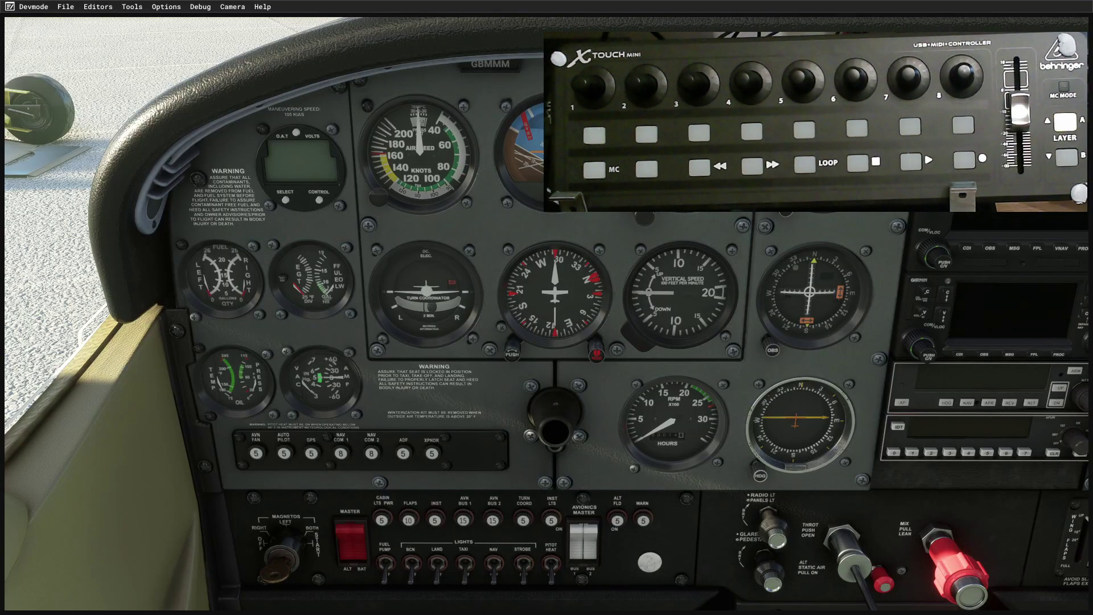
Open the RPN Scripts Editor and load the 'LED' script from the 'trouble' group
key("alt+Tab")
left_click_drag(785, 257, 198, 106)
left_click(197, 122)
left_click(210, 134)
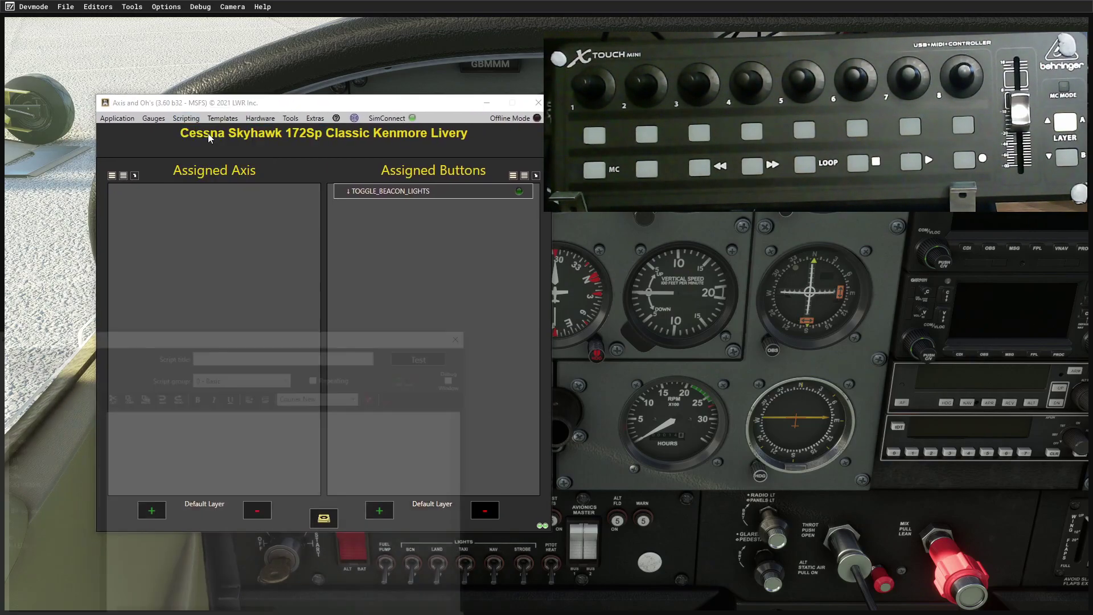
left_click_drag(245, 331, 353, 245)
left_click(87, 448)
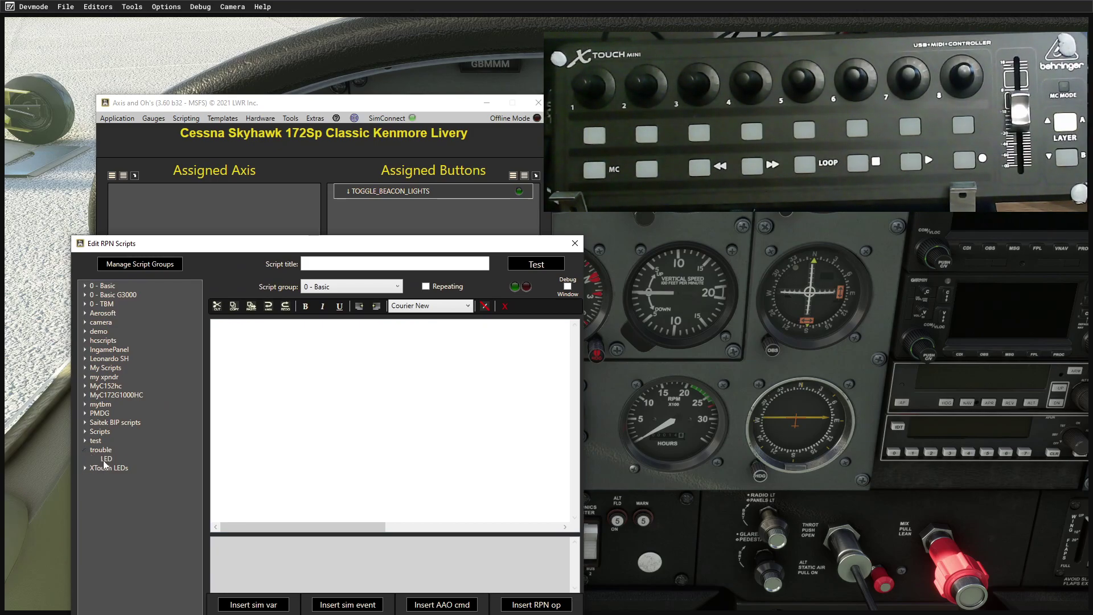
left_click(106, 459)
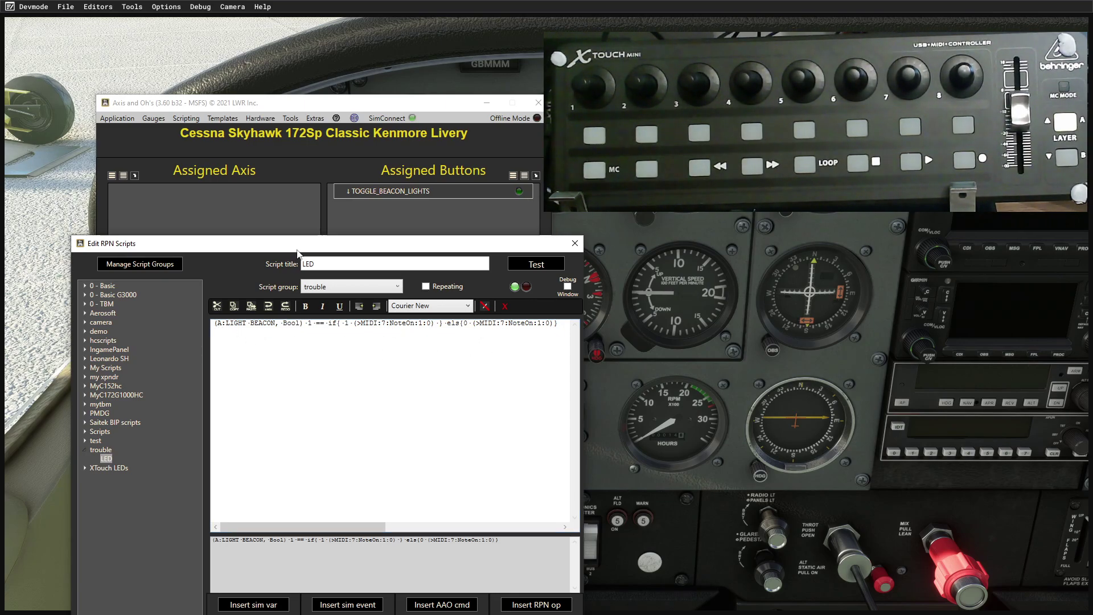
left_click_drag(295, 245, 253, 190)
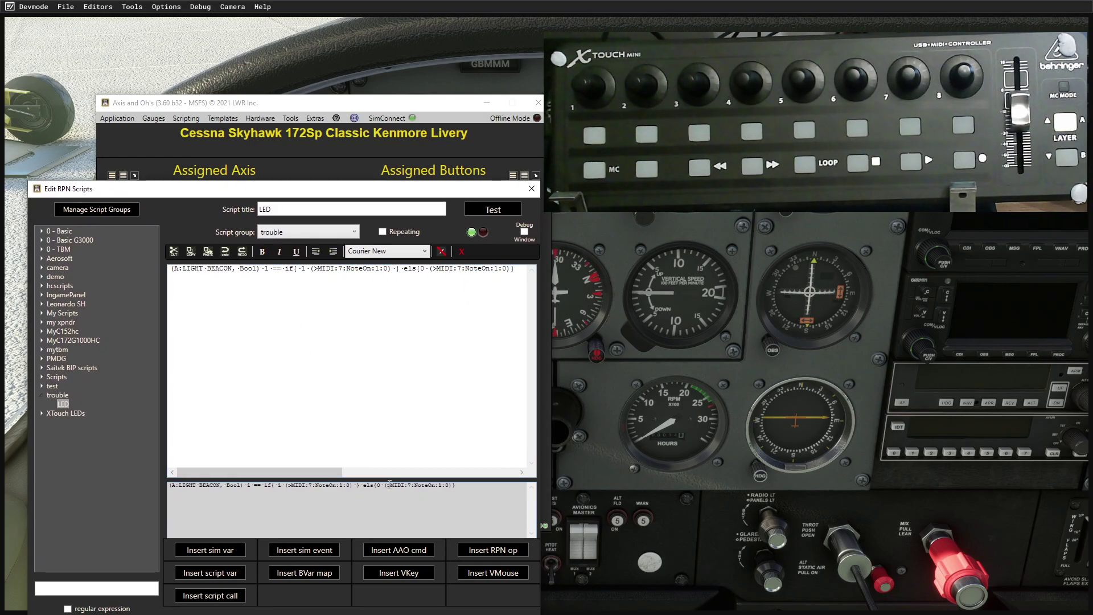